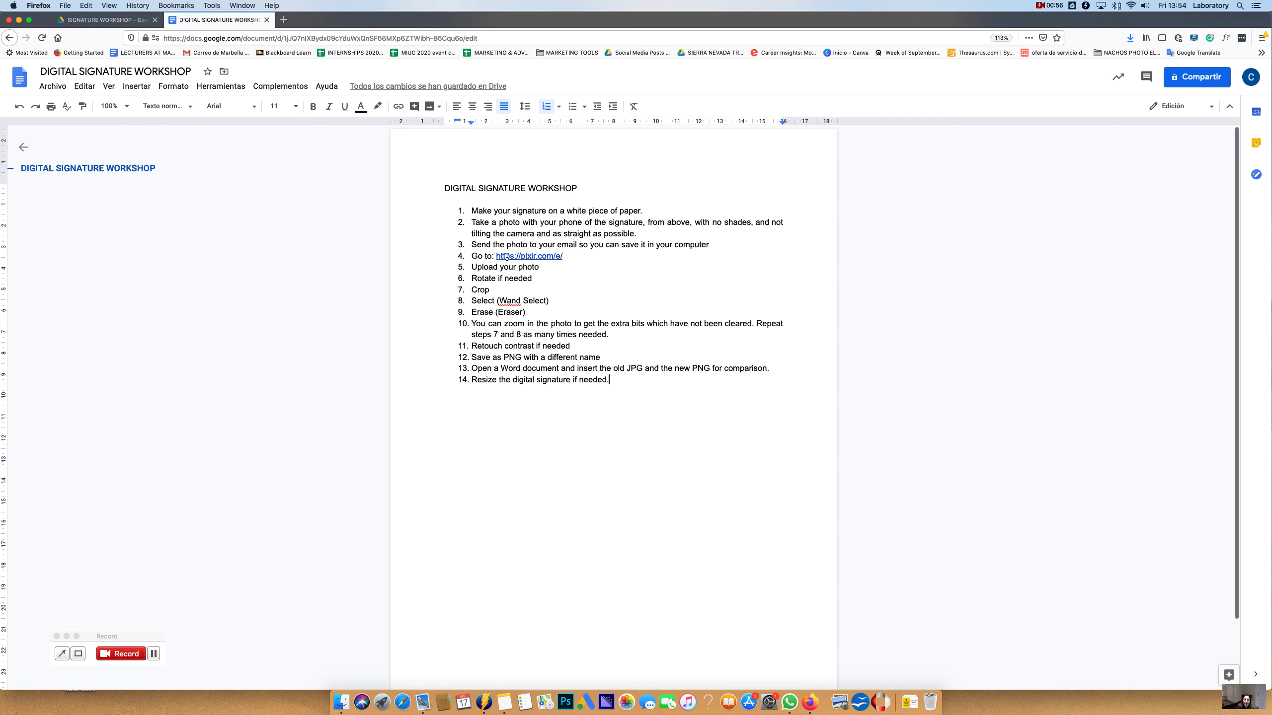
pyautogui.click(540, 258)
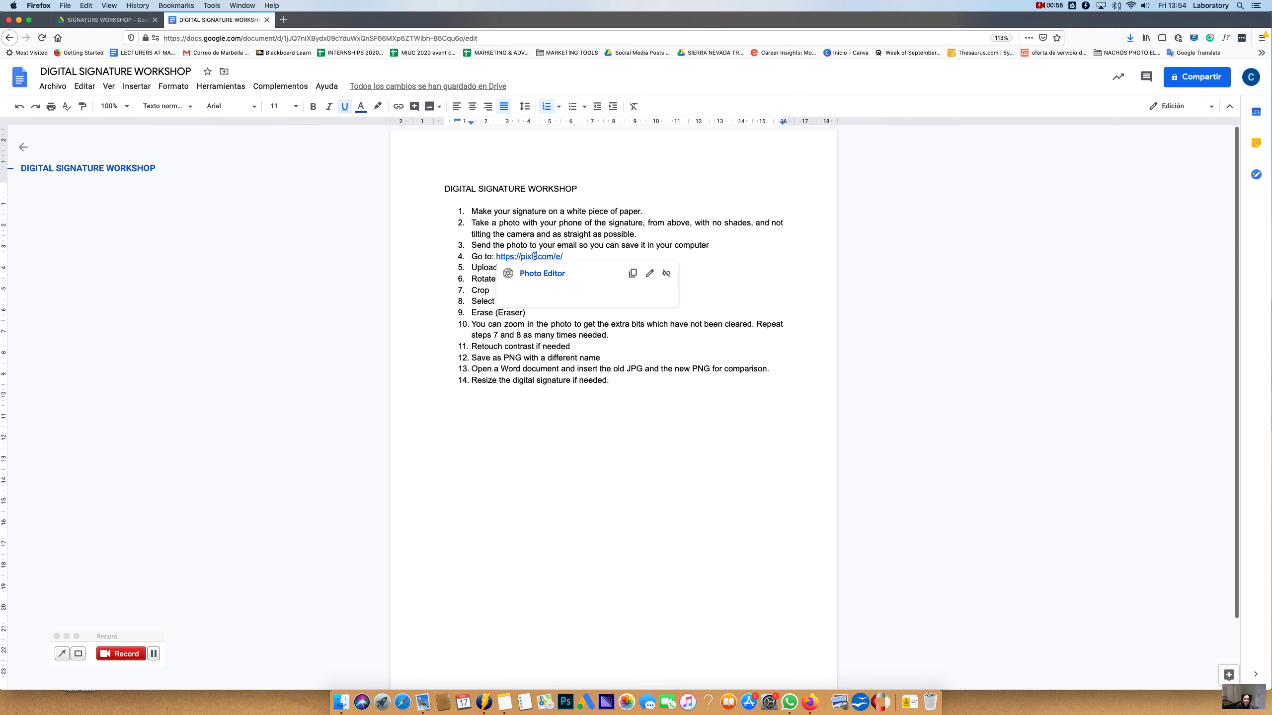
pyautogui.click(550, 275)
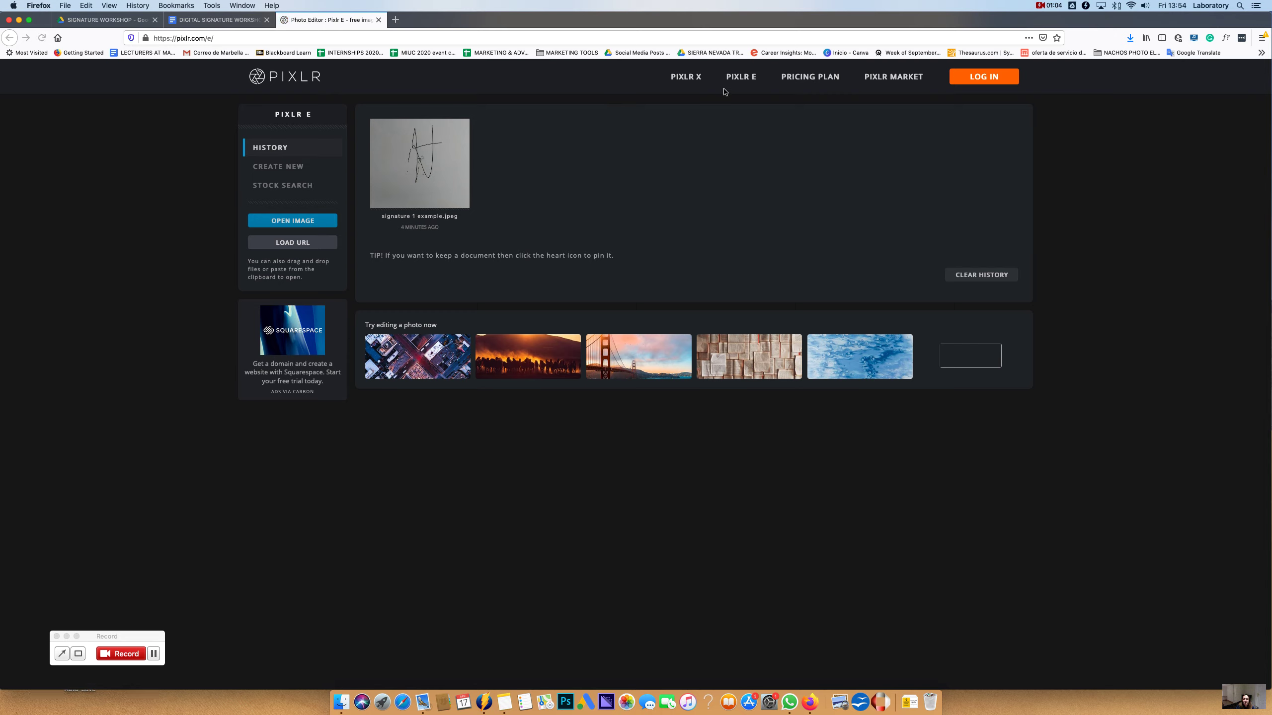
pyautogui.moveTo(458, 131)
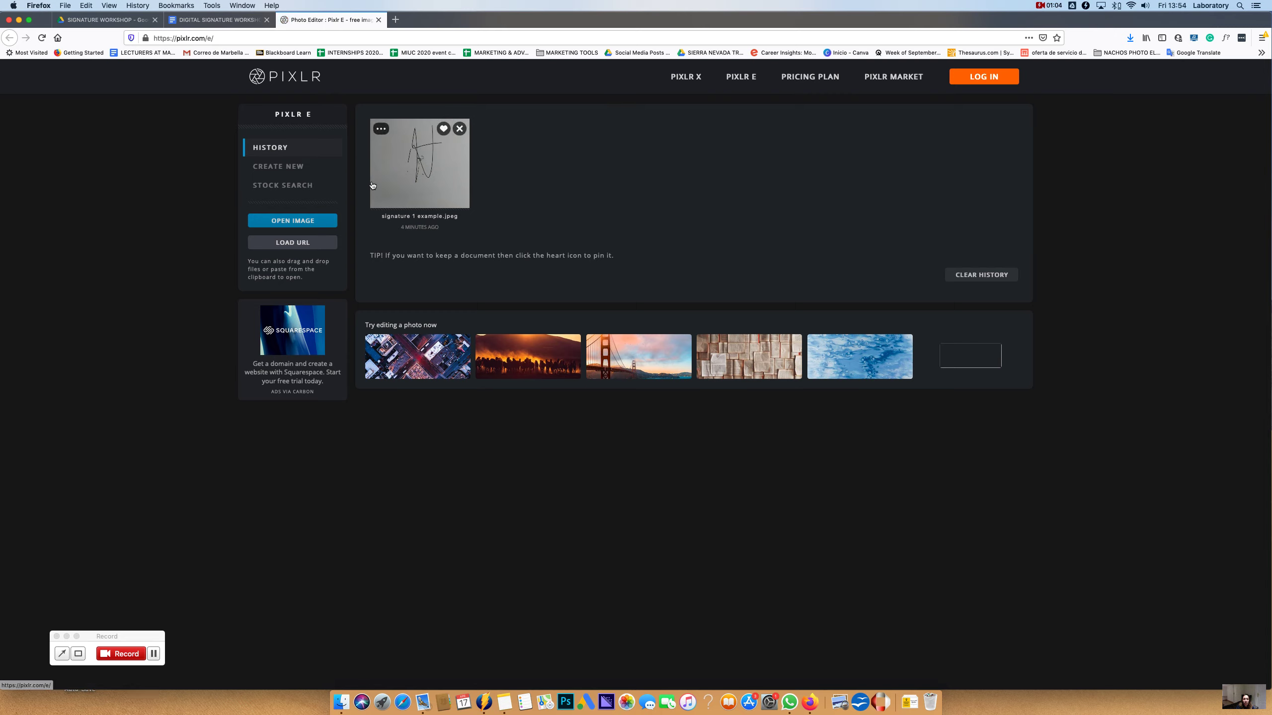
pyautogui.click(462, 132)
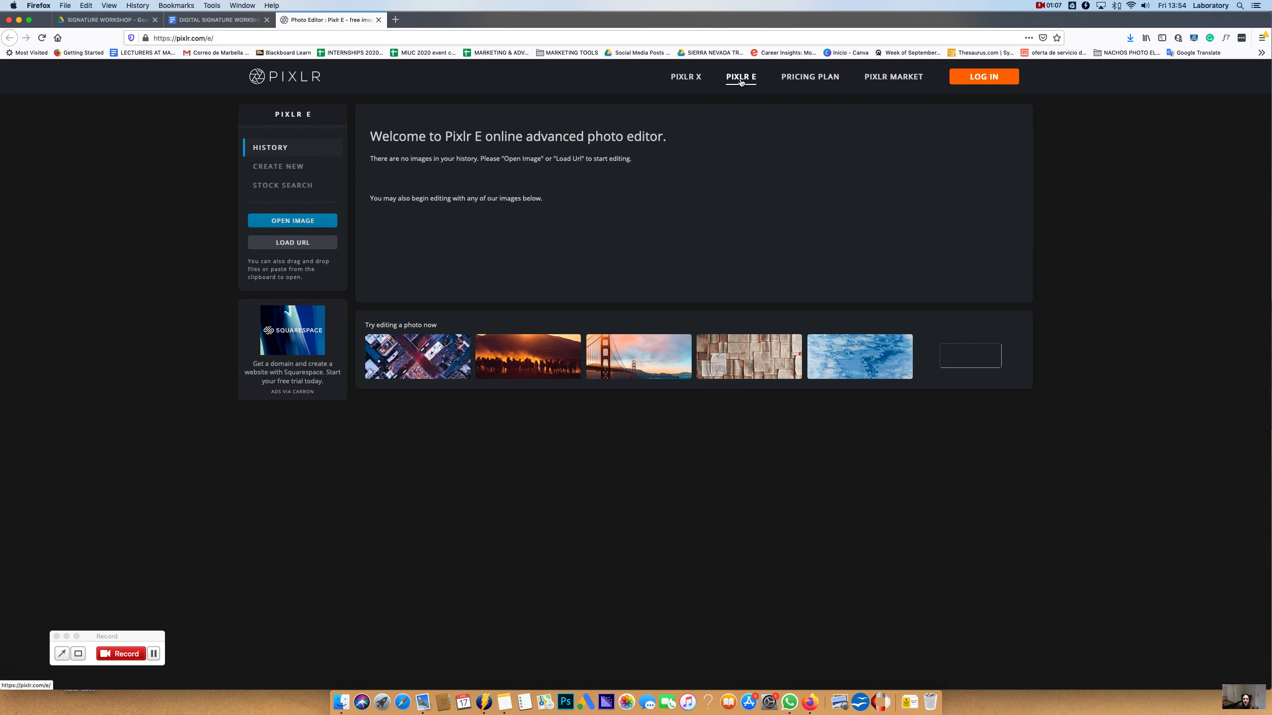
pyautogui.click(744, 80)
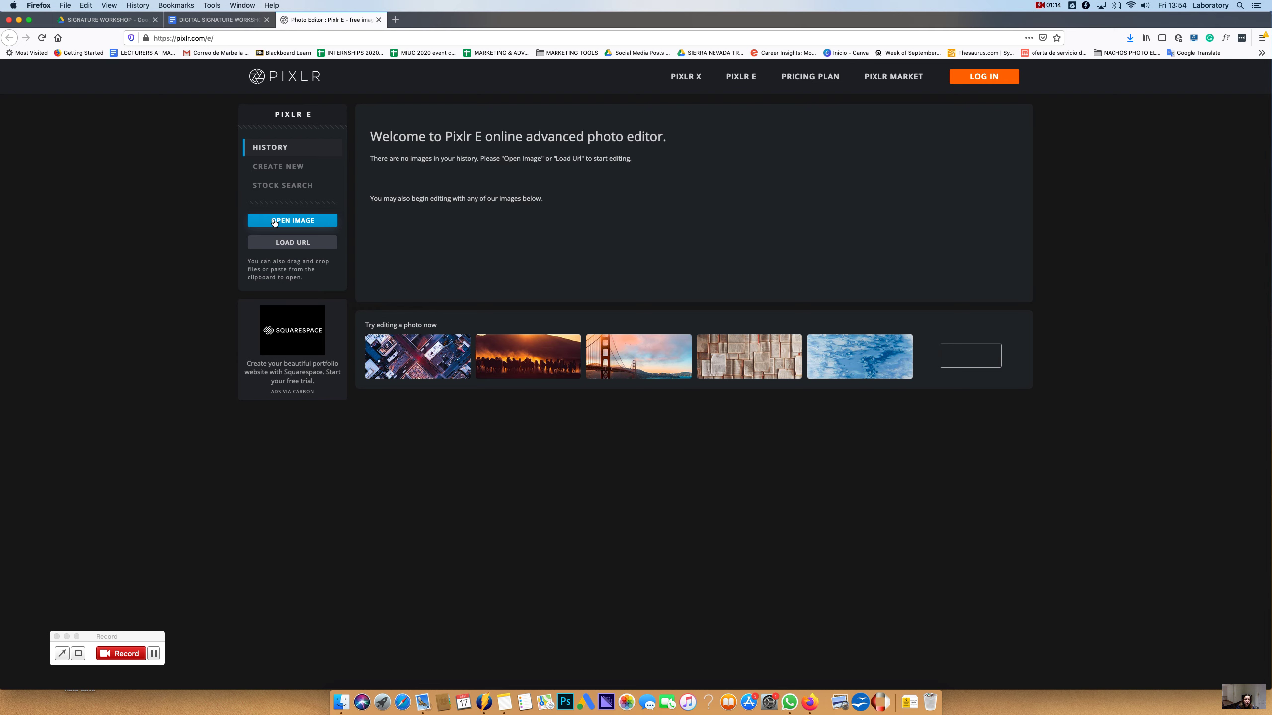
# Step: Open the image Signature 1 example.jpeg from the Downloads folder
pyautogui.click(274, 224)
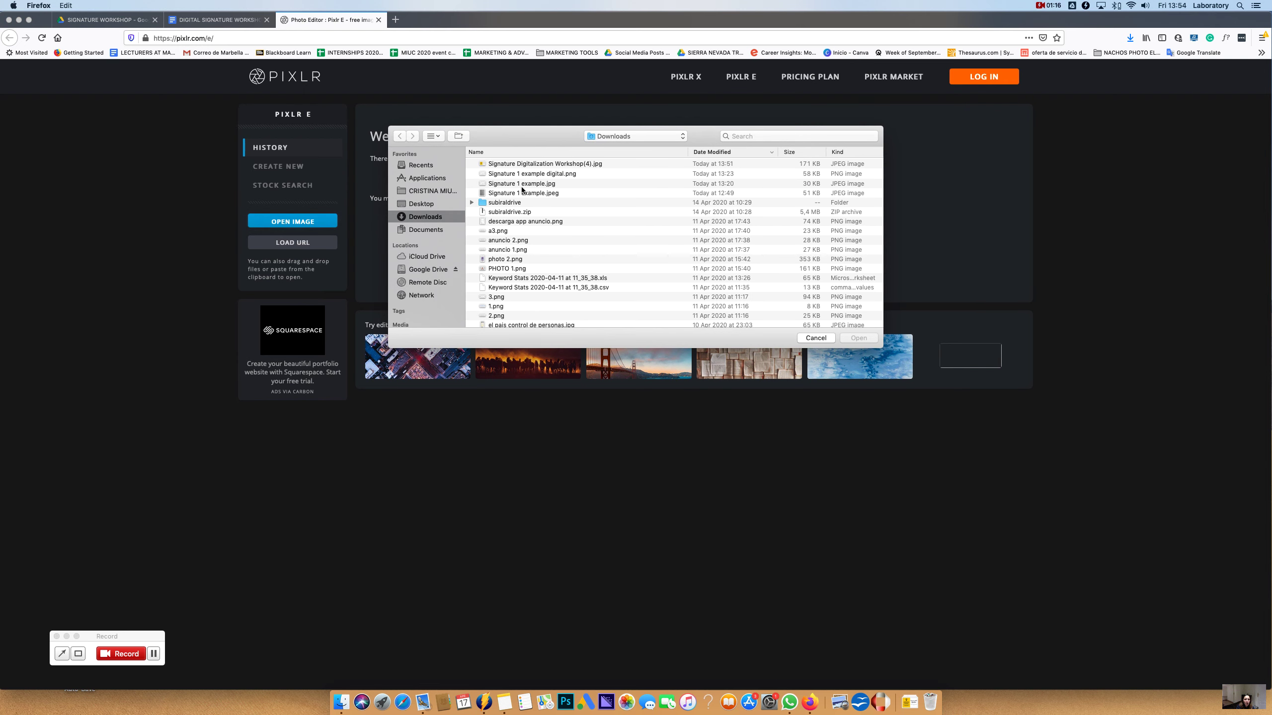
pyautogui.click(519, 193)
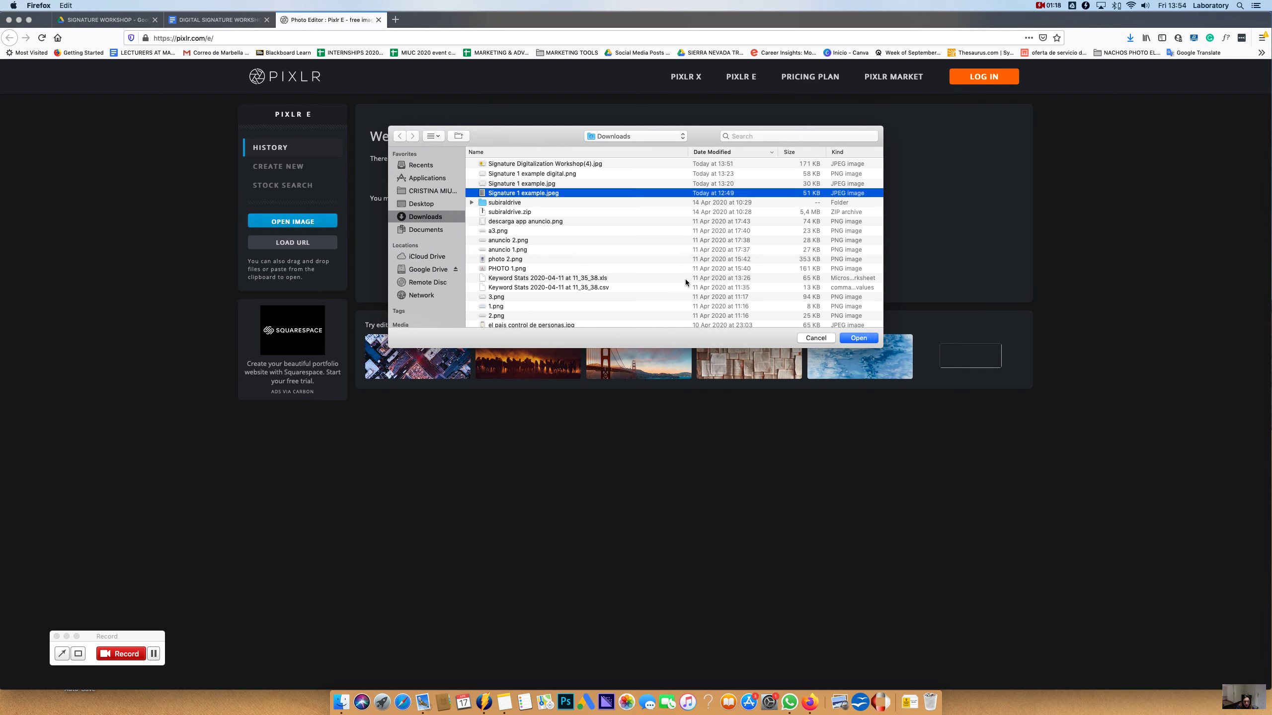
pyautogui.click(858, 338)
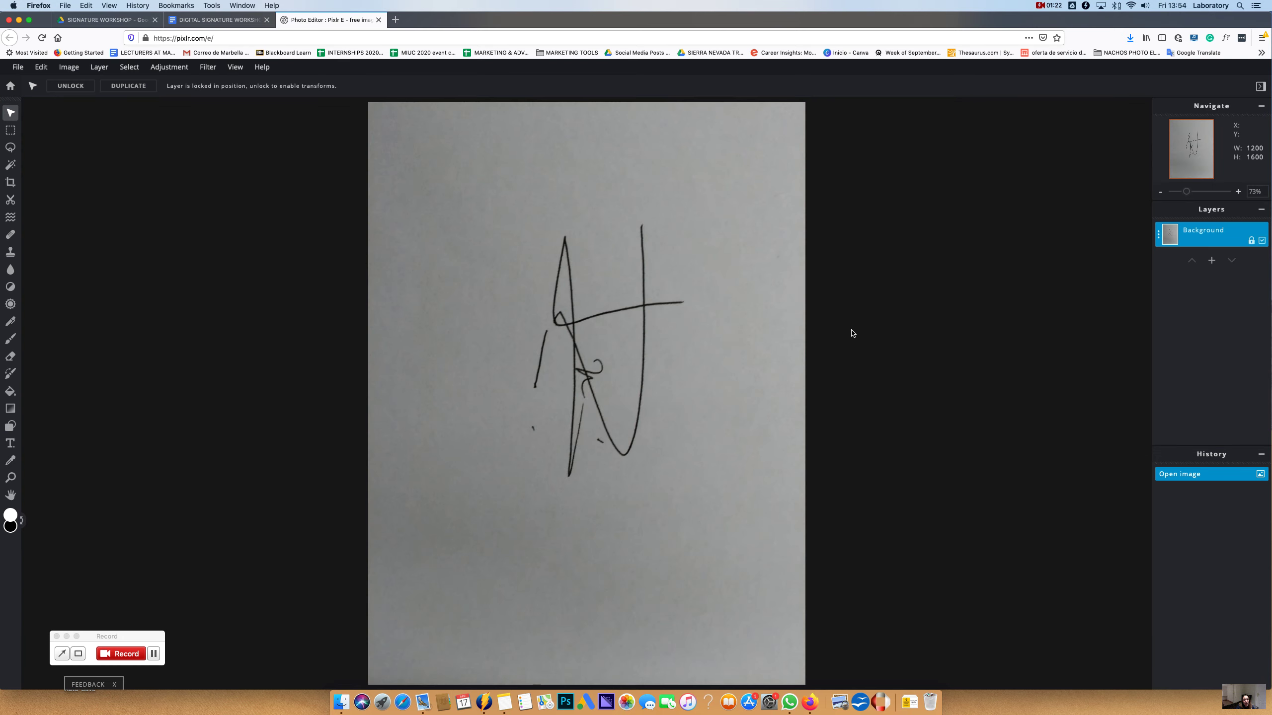
pyautogui.click(67, 637)
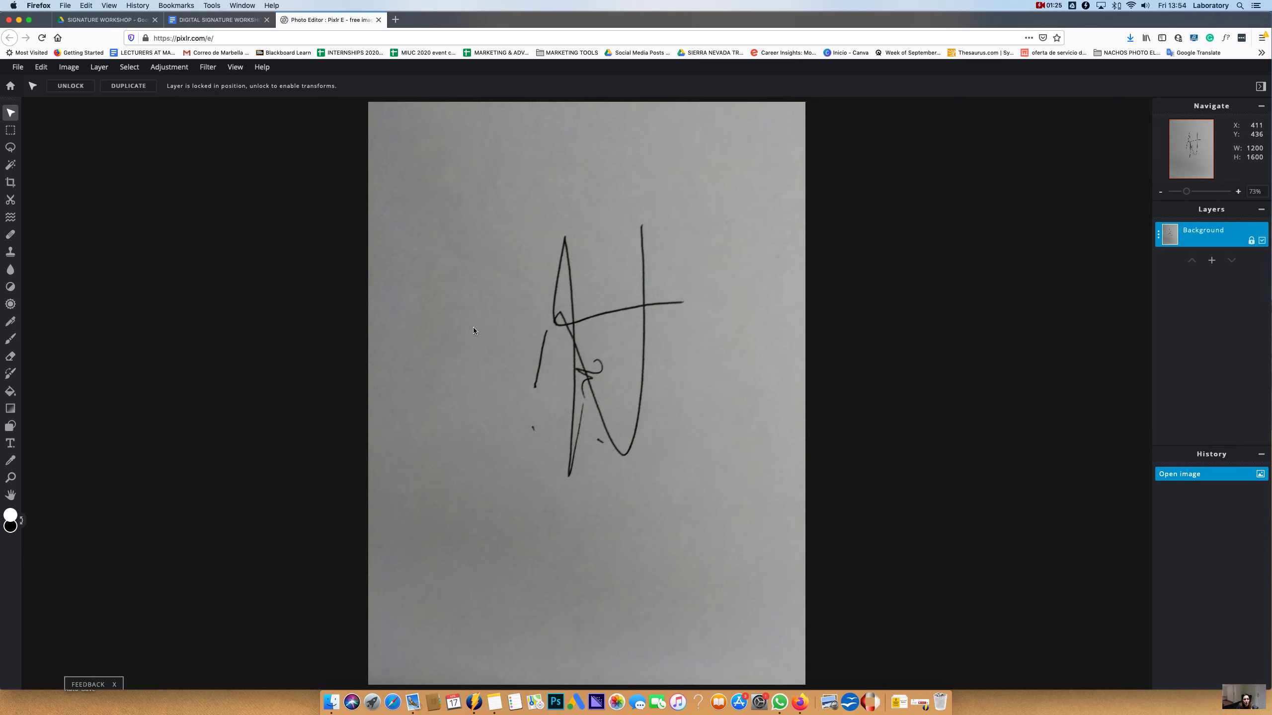
# Step: Rotate the whole image 90° counterclockwise so the signature lies horizontally
pyautogui.scroll(-2, 489, 435)
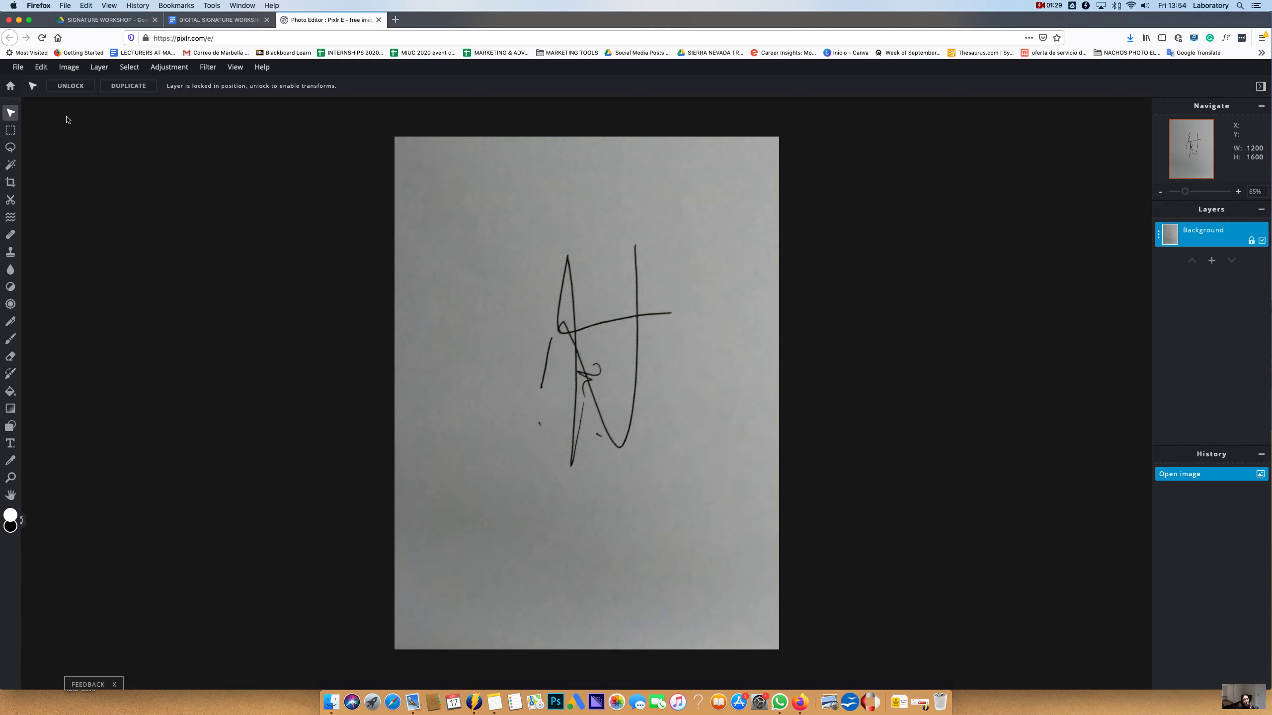
pyautogui.click(74, 68)
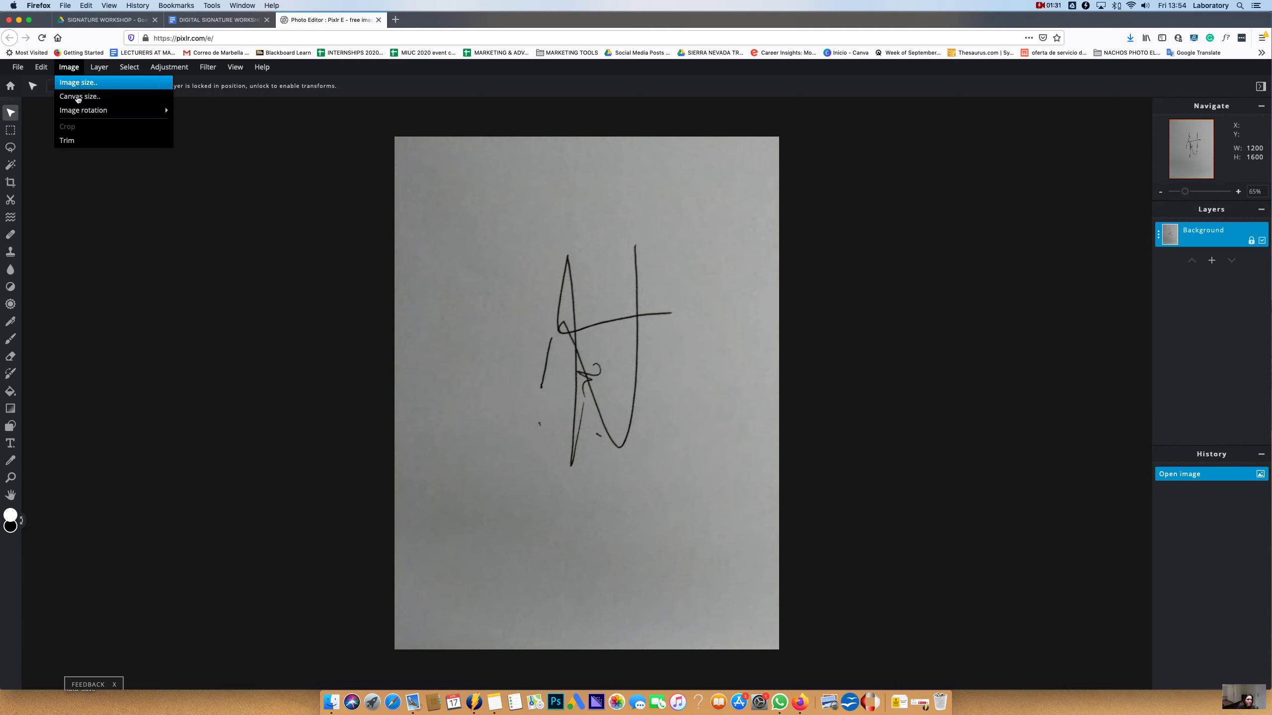
pyautogui.moveTo(79, 110)
pyautogui.click(206, 107)
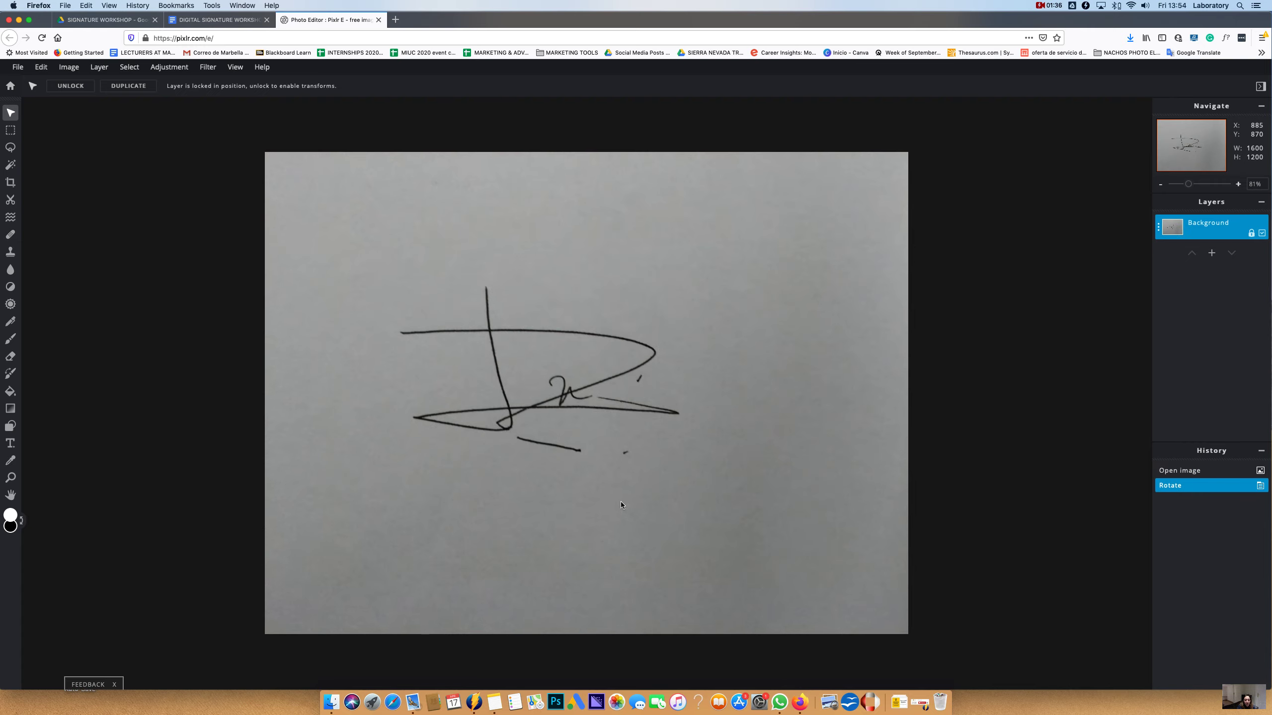
pyautogui.scroll(5, 621, 504)
pyautogui.scroll(-10, 621, 504)
pyautogui.scroll(6, 621, 504)
pyautogui.scroll(-3, 621, 503)
pyautogui.scroll(3, 621, 504)
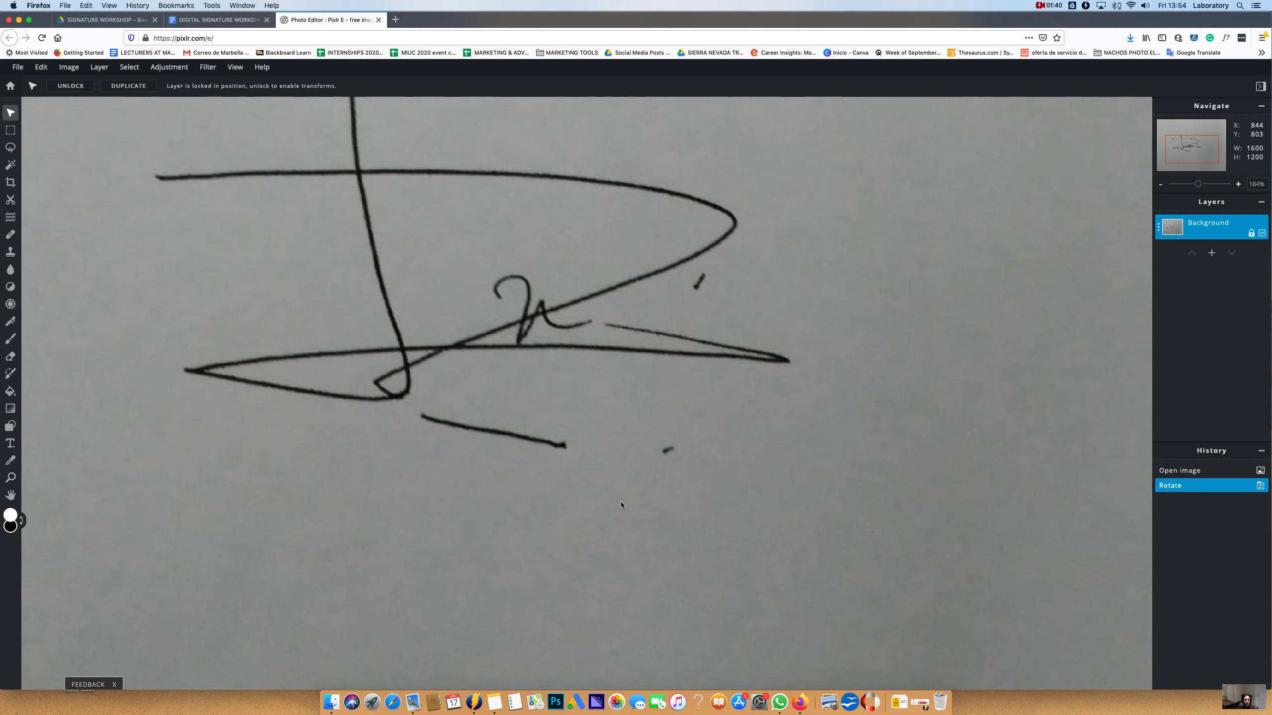
pyautogui.scroll(-3, 620, 504)
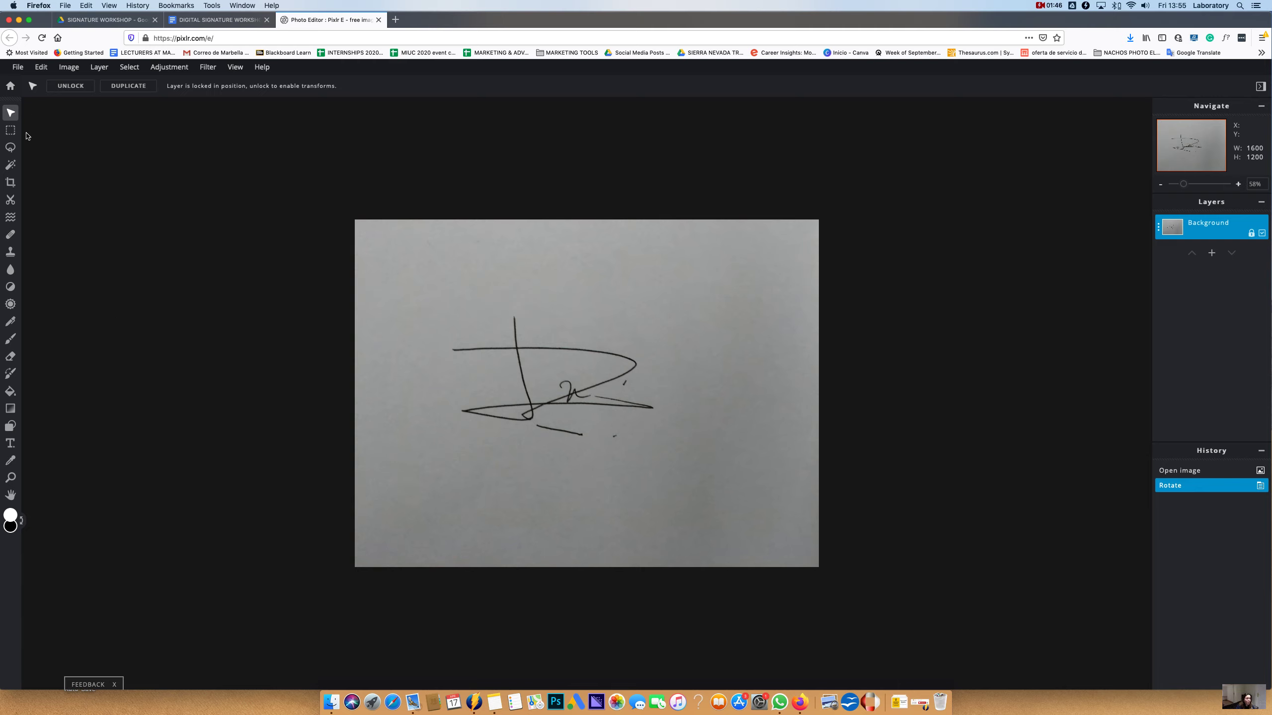
# Step: Crop the image closely around the signature to about 725 × 441 px with a free constraint
pyautogui.click(10, 182)
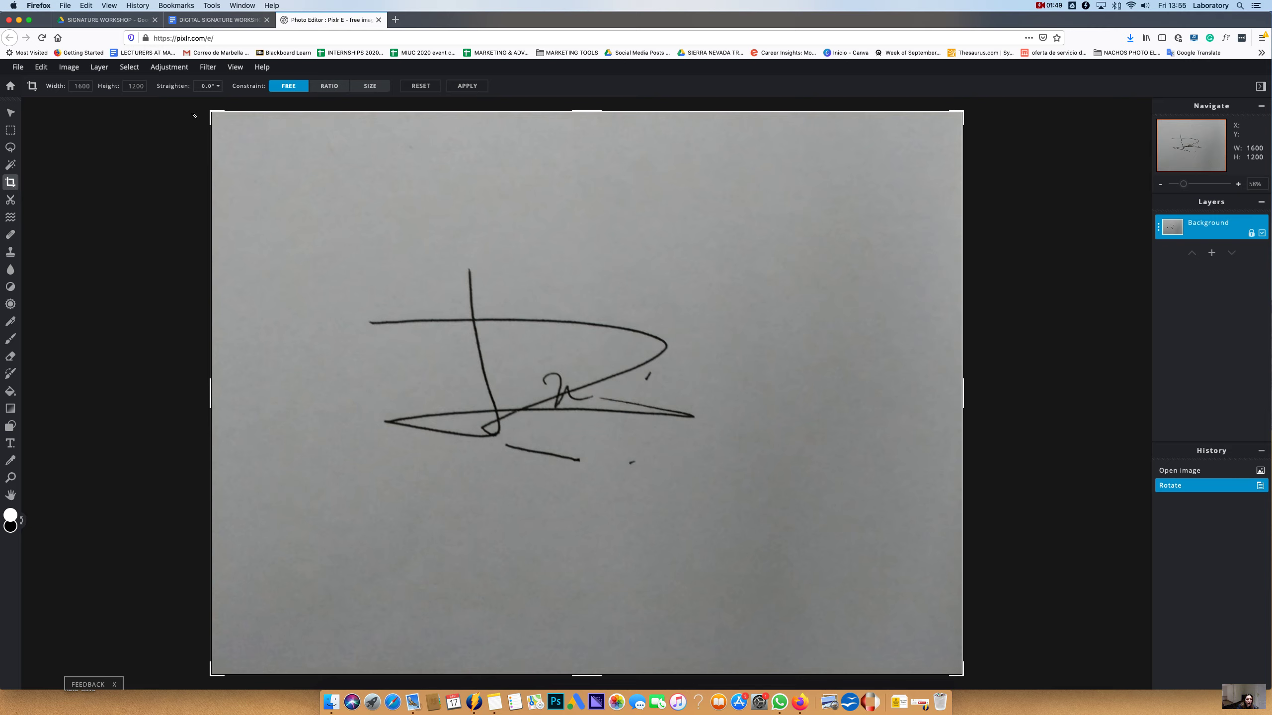
pyautogui.moveTo(213, 111); pyautogui.dragTo(357, 266)
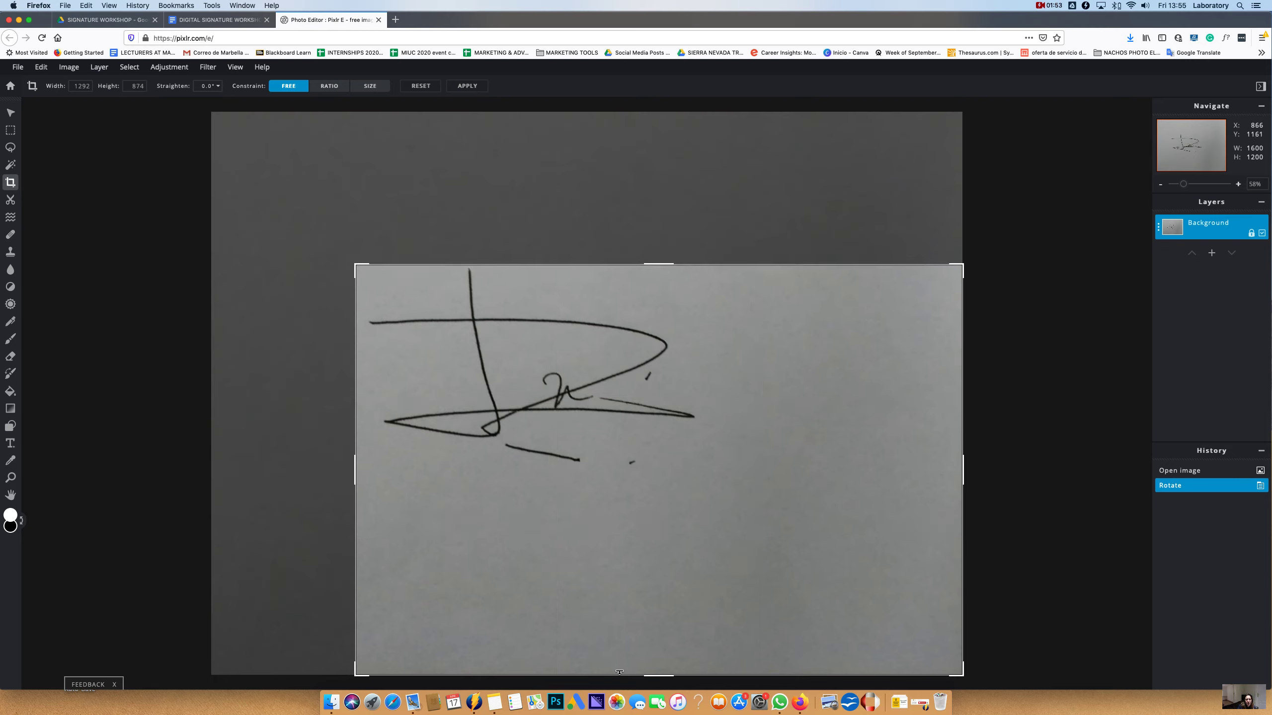
pyautogui.moveTo(652, 677); pyautogui.dragTo(624, 474)
pyautogui.moveTo(965, 366); pyautogui.dragTo(702, 375)
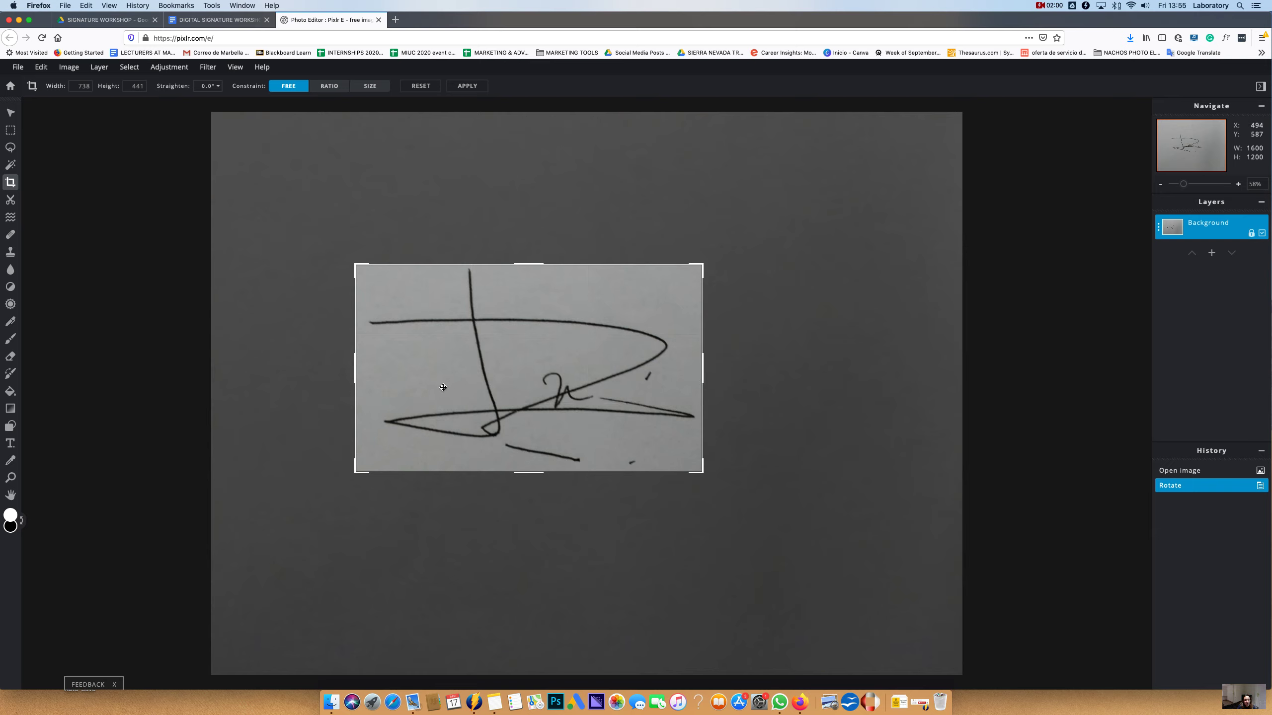
pyautogui.moveTo(354, 369); pyautogui.dragTo(360, 369)
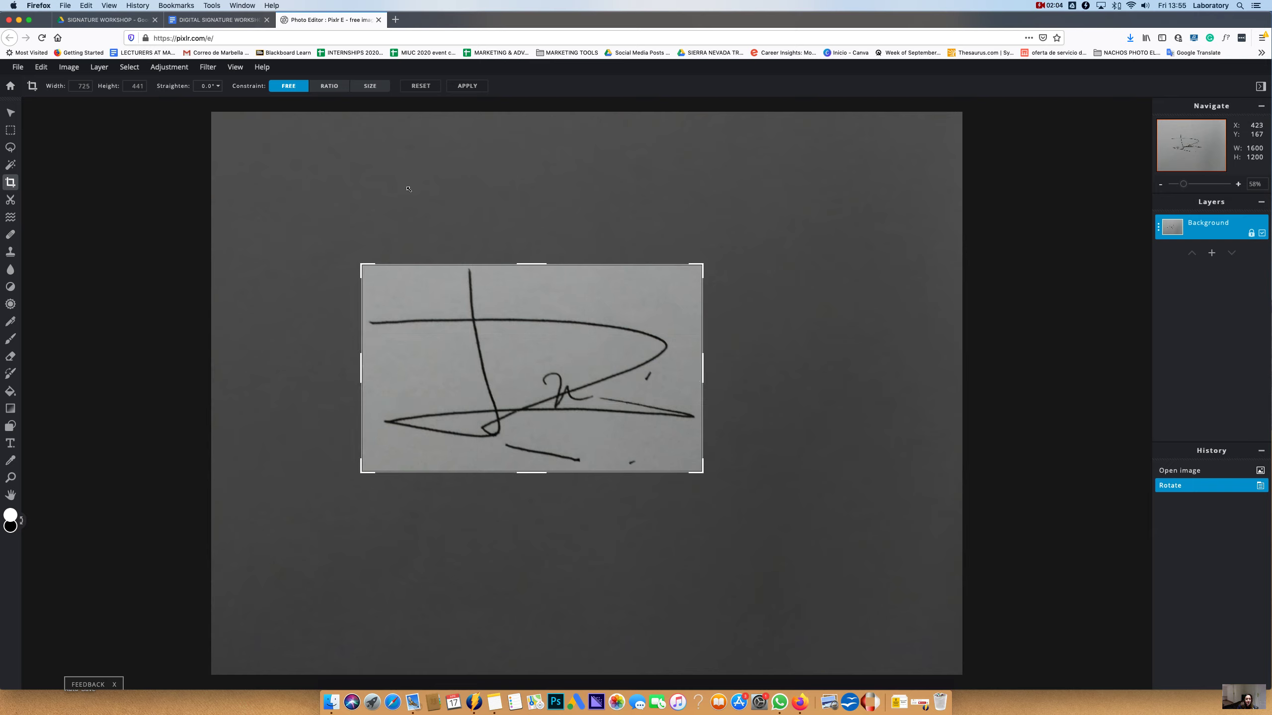
pyautogui.press('Return')
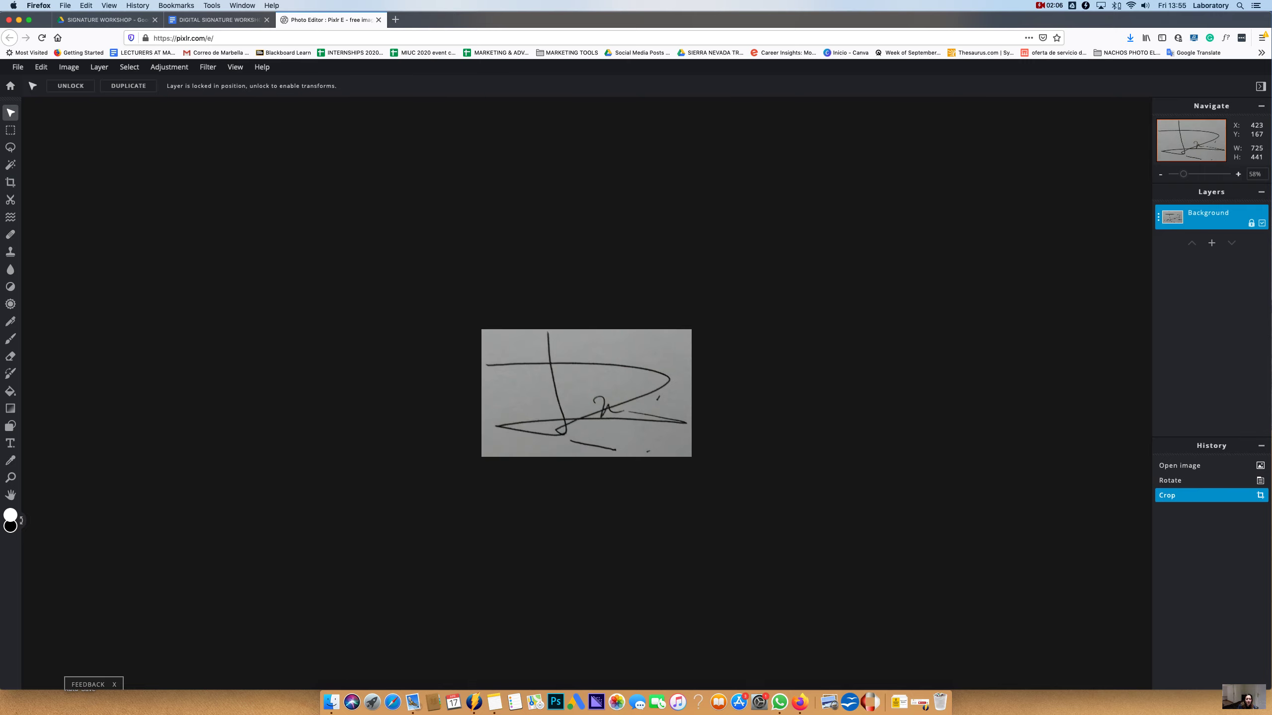
# Step: Select the grey paper background around the signature with the Wand Select tool at tolerance 32
pyautogui.scroll(5, 582, 370)
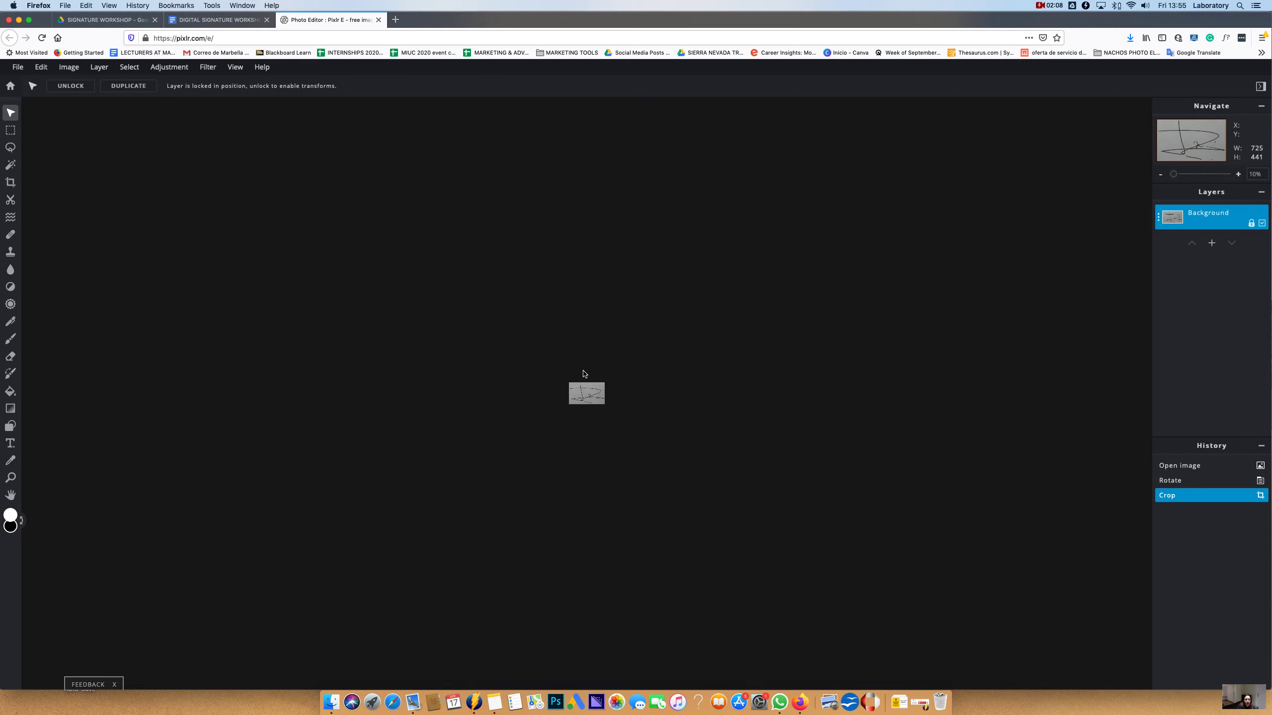
pyautogui.scroll(6, 582, 373)
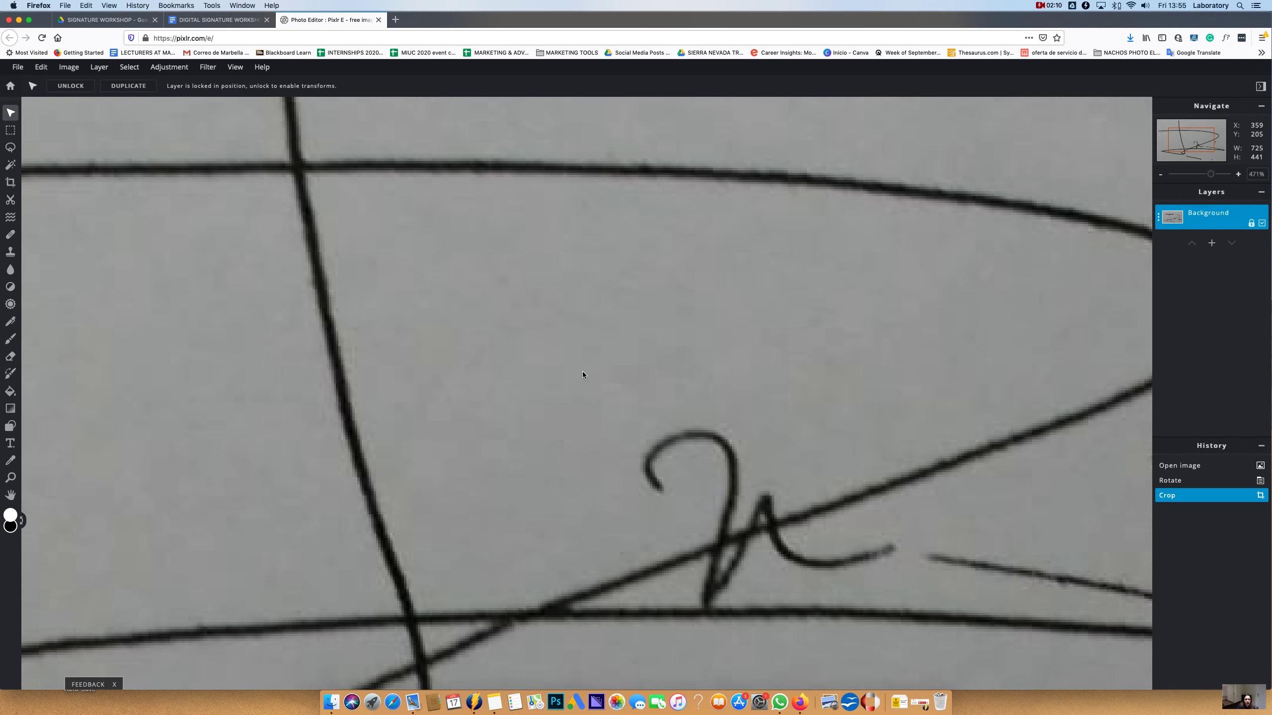
pyautogui.scroll(-12, 582, 372)
pyautogui.scroll(8, 582, 371)
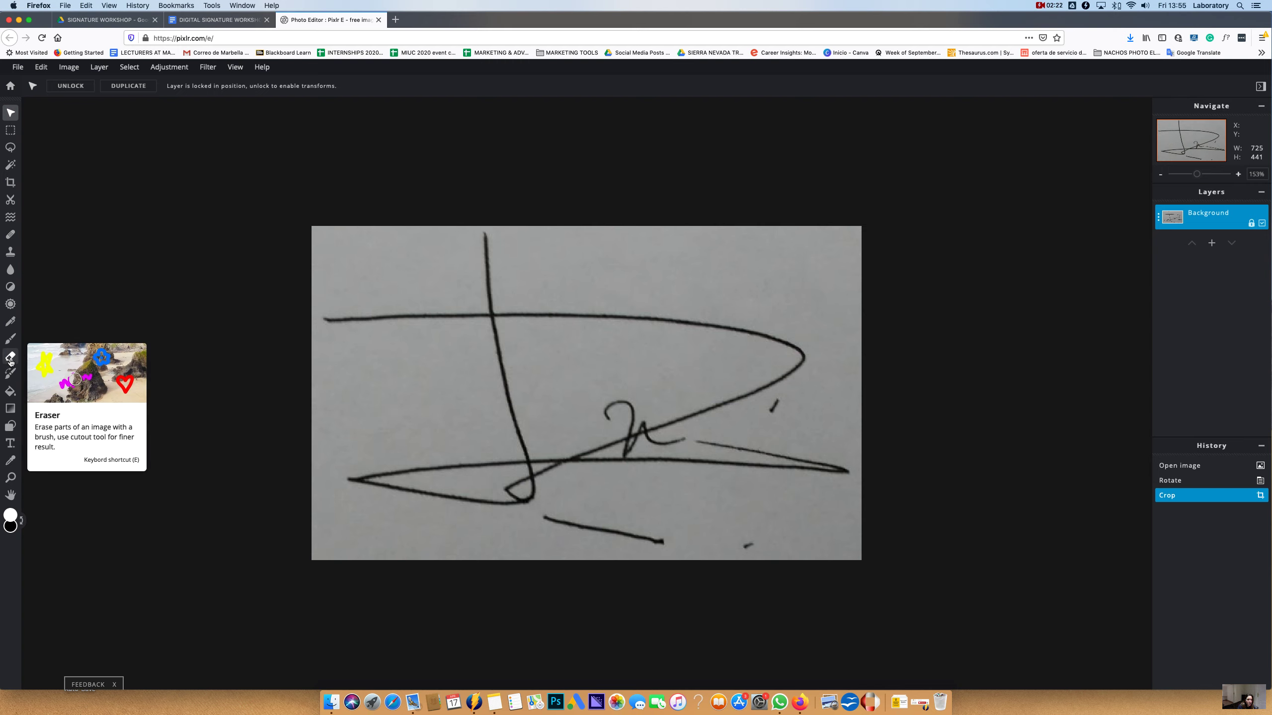
pyautogui.click(9, 170)
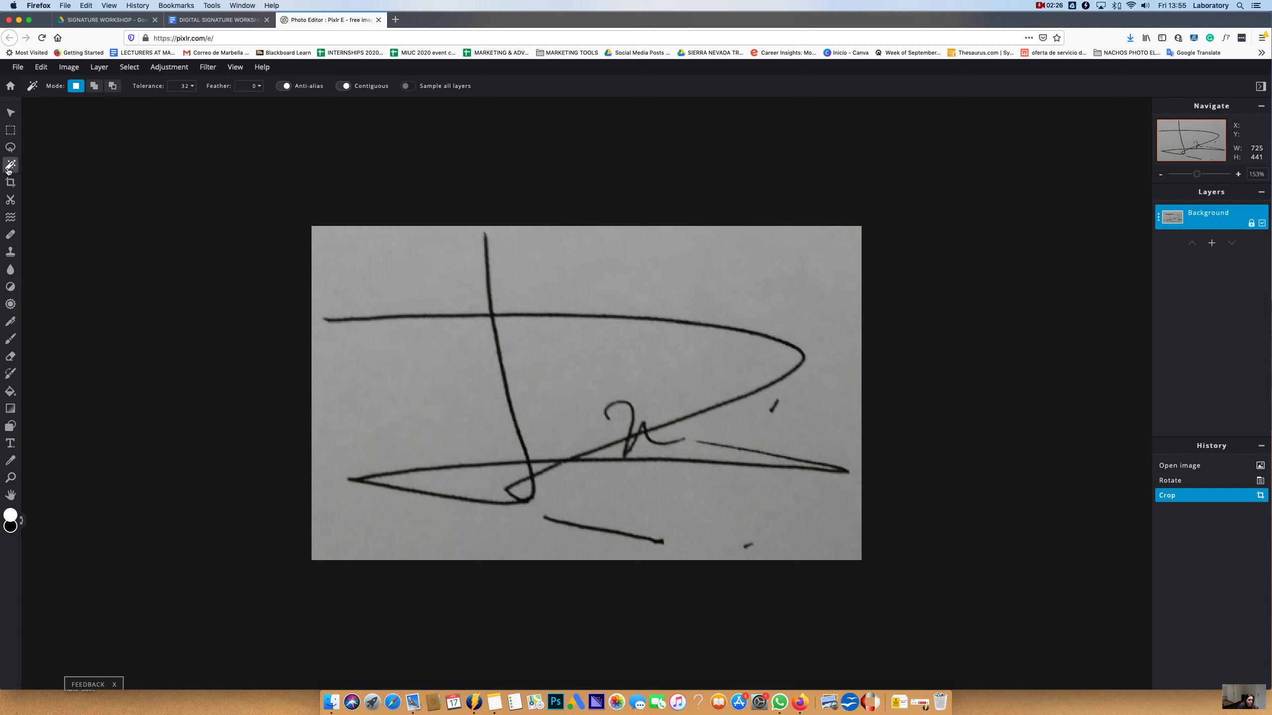
pyautogui.click(347, 245)
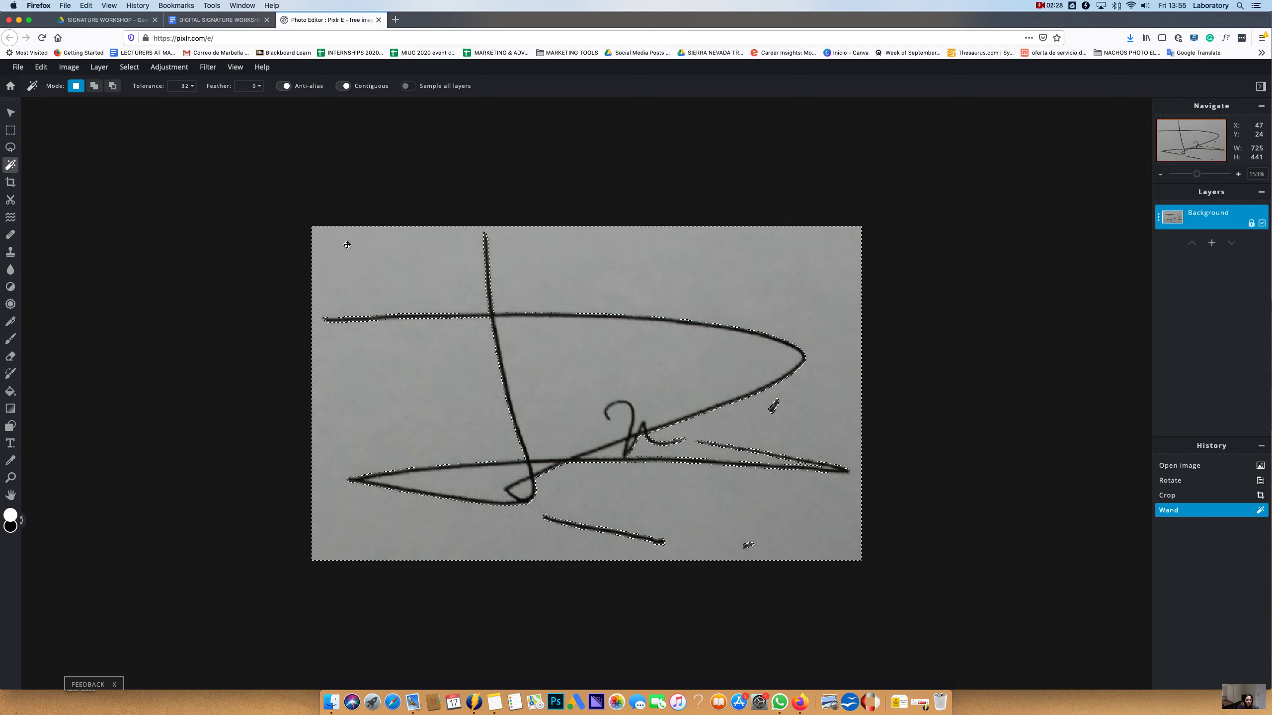
pyautogui.scroll(-2, 356, 299)
pyautogui.scroll(-10, 356, 299)
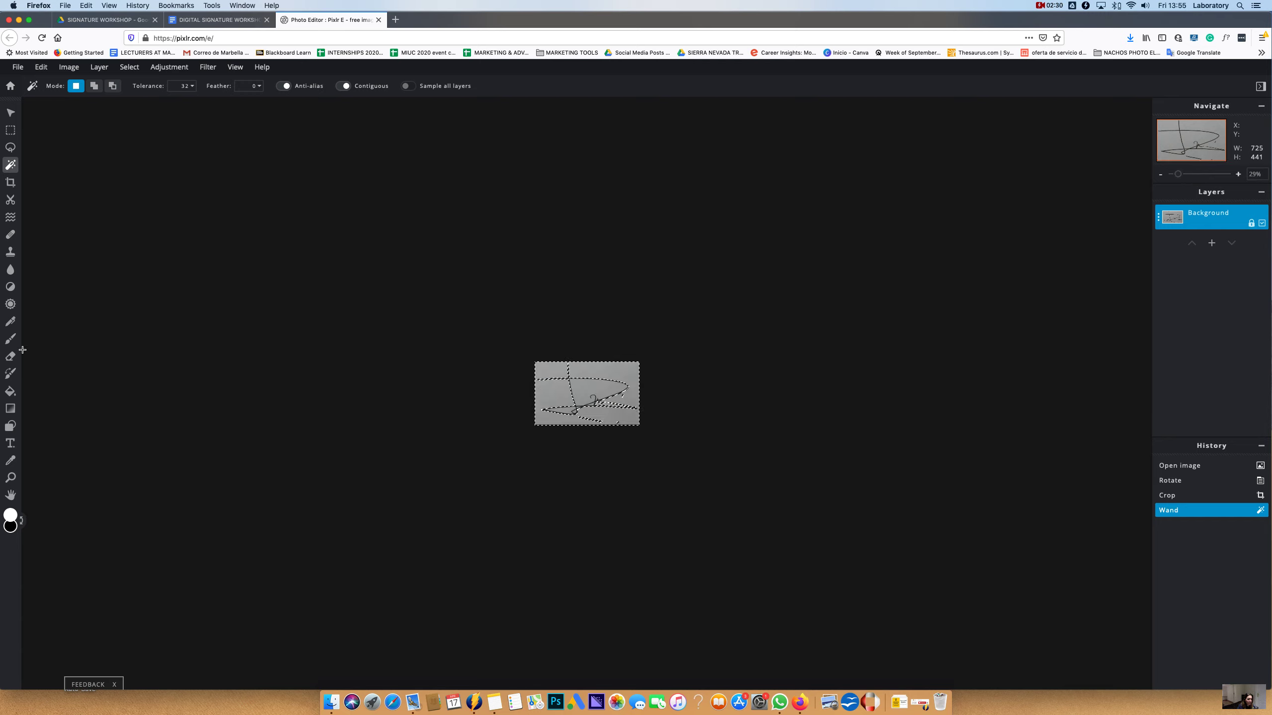
pyautogui.scroll(10, 425, 387)
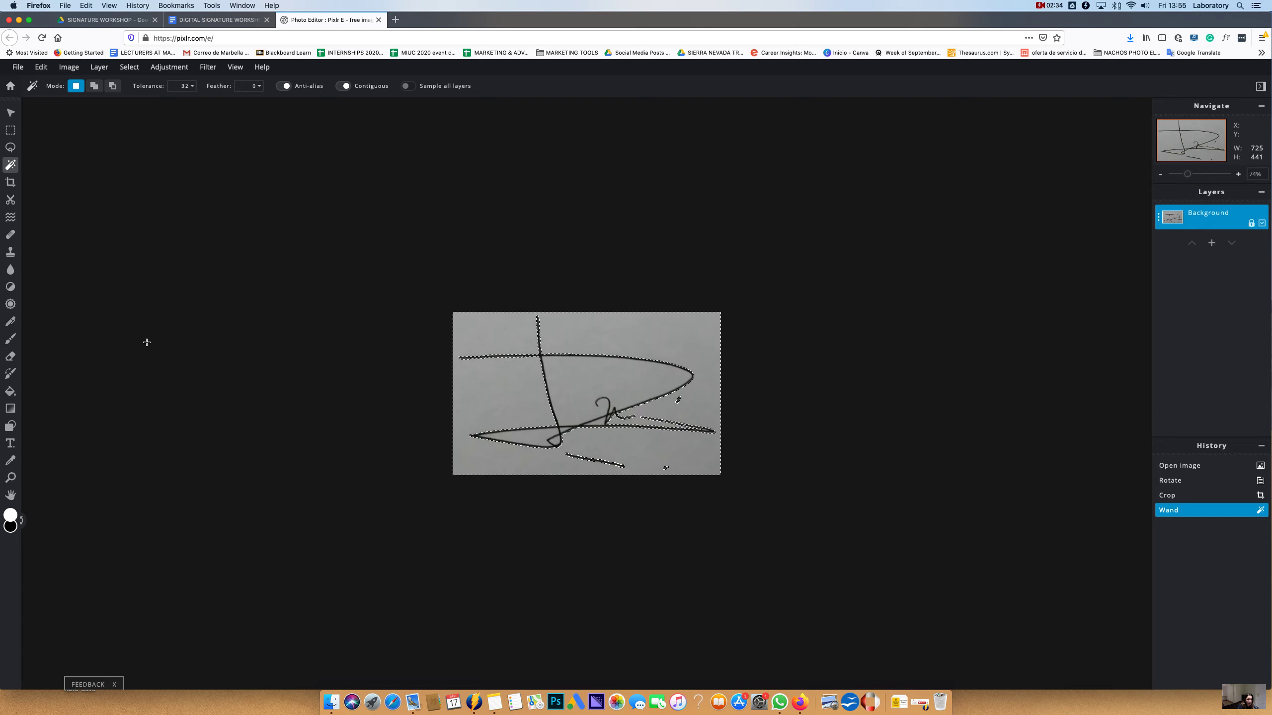
pyautogui.scroll(-3, 148, 344)
pyautogui.click(148, 343)
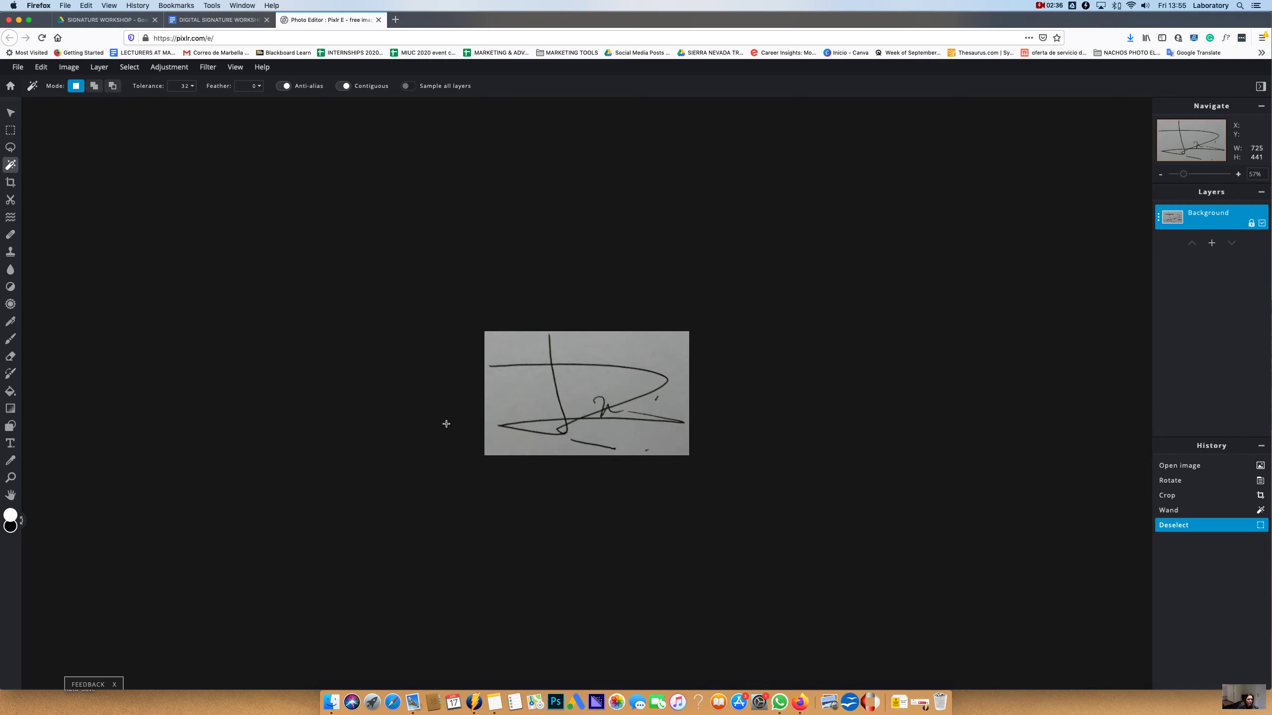
pyautogui.click(500, 390)
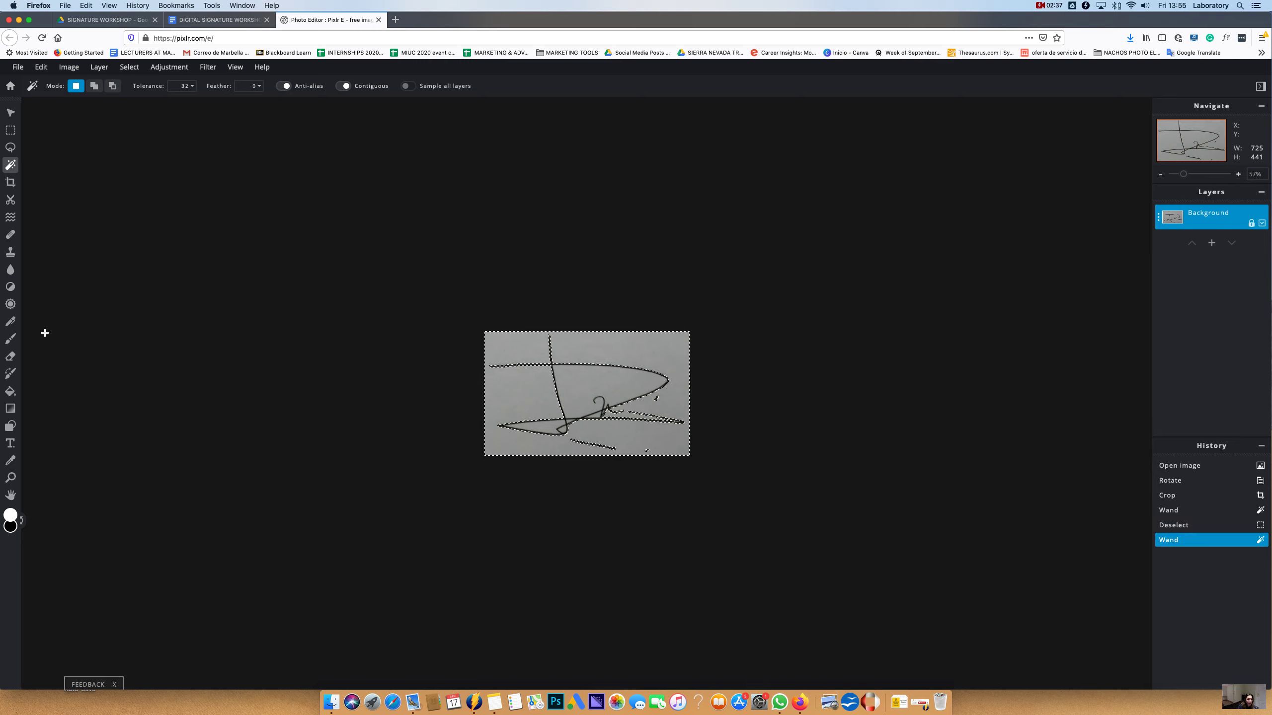
# Step: Erase the selected grey background around the signature using the Eraser with a brush size of 376 px
pyautogui.click(11, 356)
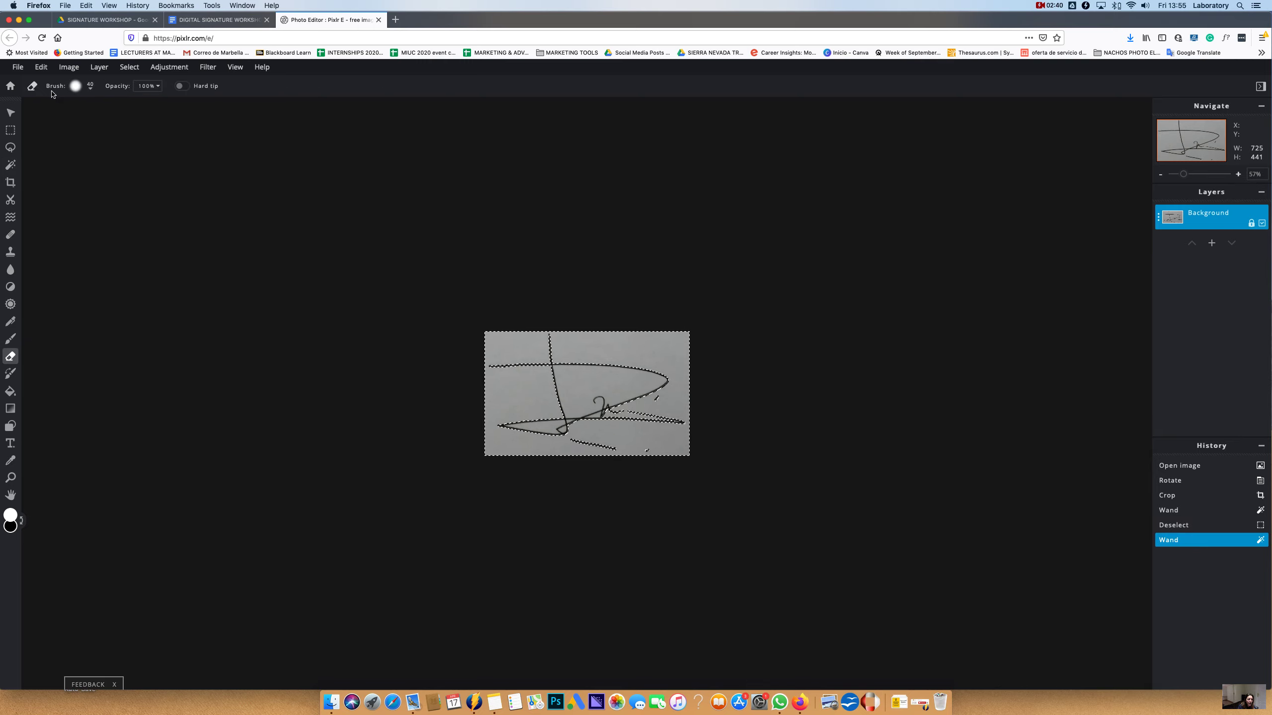
pyautogui.click(73, 86)
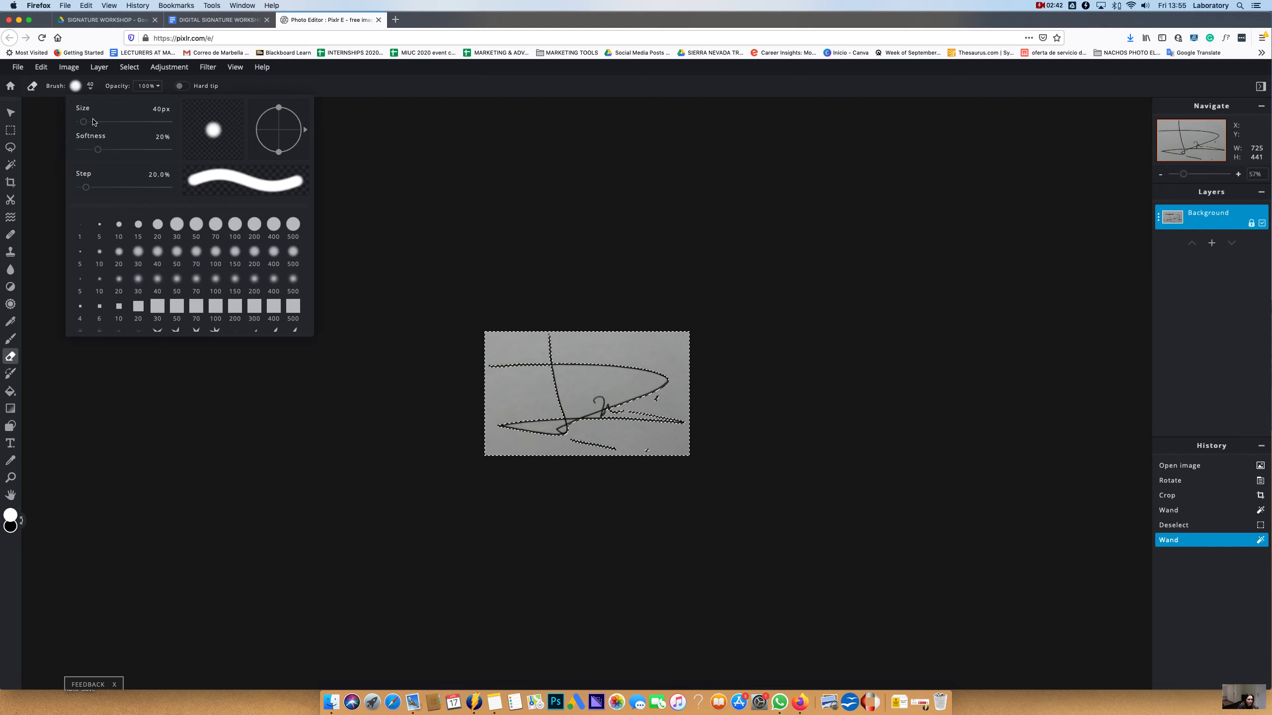
pyautogui.click(94, 123)
pyautogui.moveTo(103, 127); pyautogui.dragTo(114, 122)
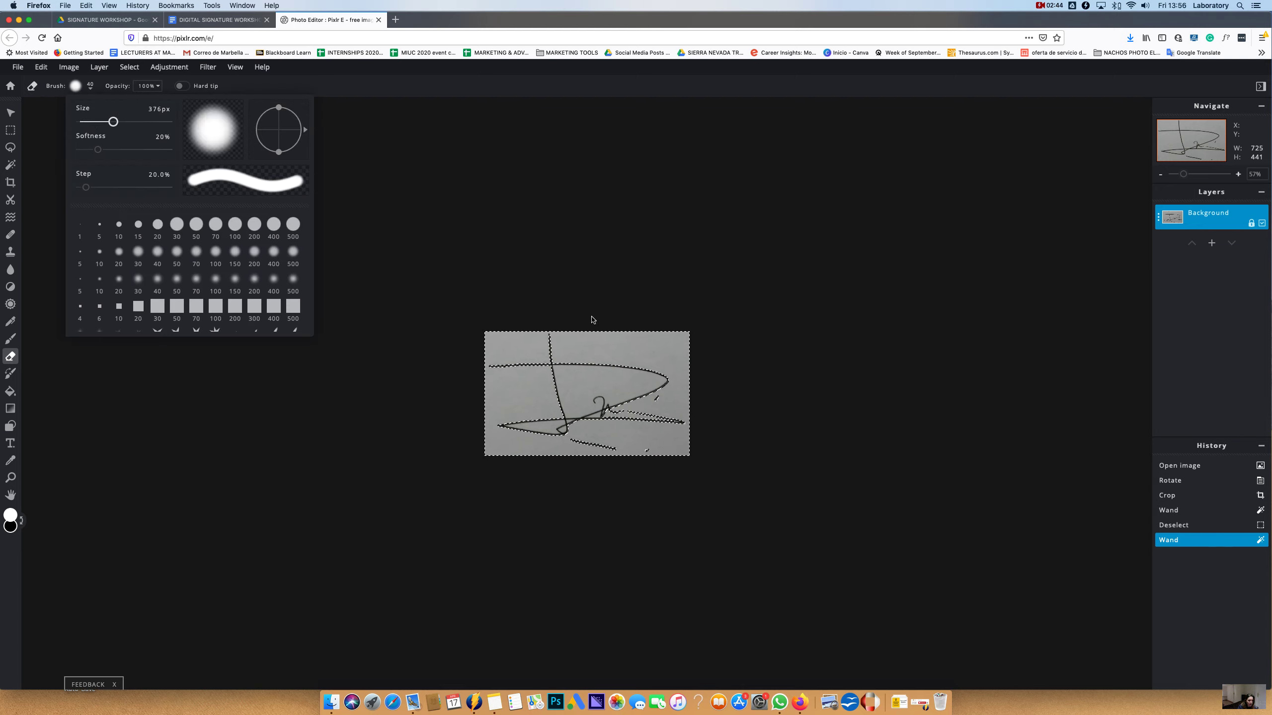
pyautogui.moveTo(463, 349); pyautogui.dragTo(468, 347)
pyautogui.moveTo(689, 342)
pyautogui.mouseDown()
pyautogui.moveTo(699, 420)
pyautogui.moveTo(690, 398)
pyautogui.moveTo(571, 399)
pyautogui.mouseUp()
pyautogui.moveTo(551, 450); pyautogui.dragTo(474, 449)
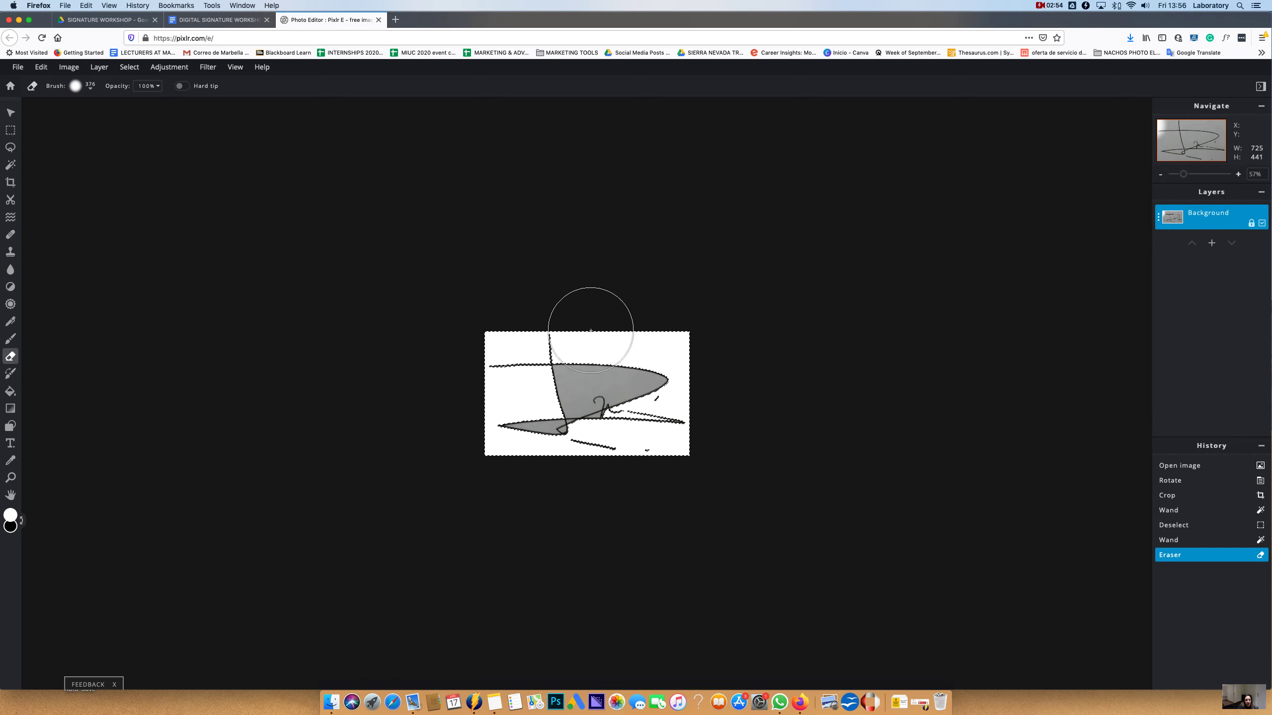
pyautogui.click(698, 441)
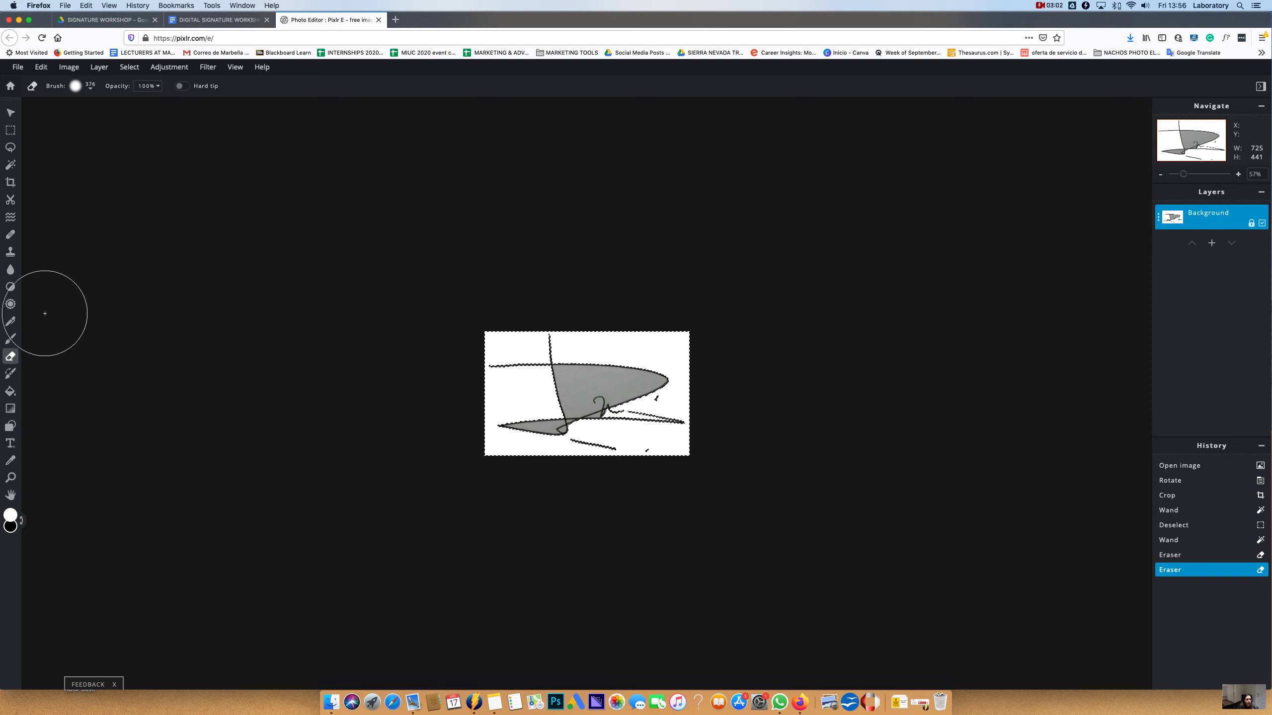
# Step: Select the large grey area enclosed by the signature's big upper loop with Wand Select and erase it
pyautogui.click(11, 166)
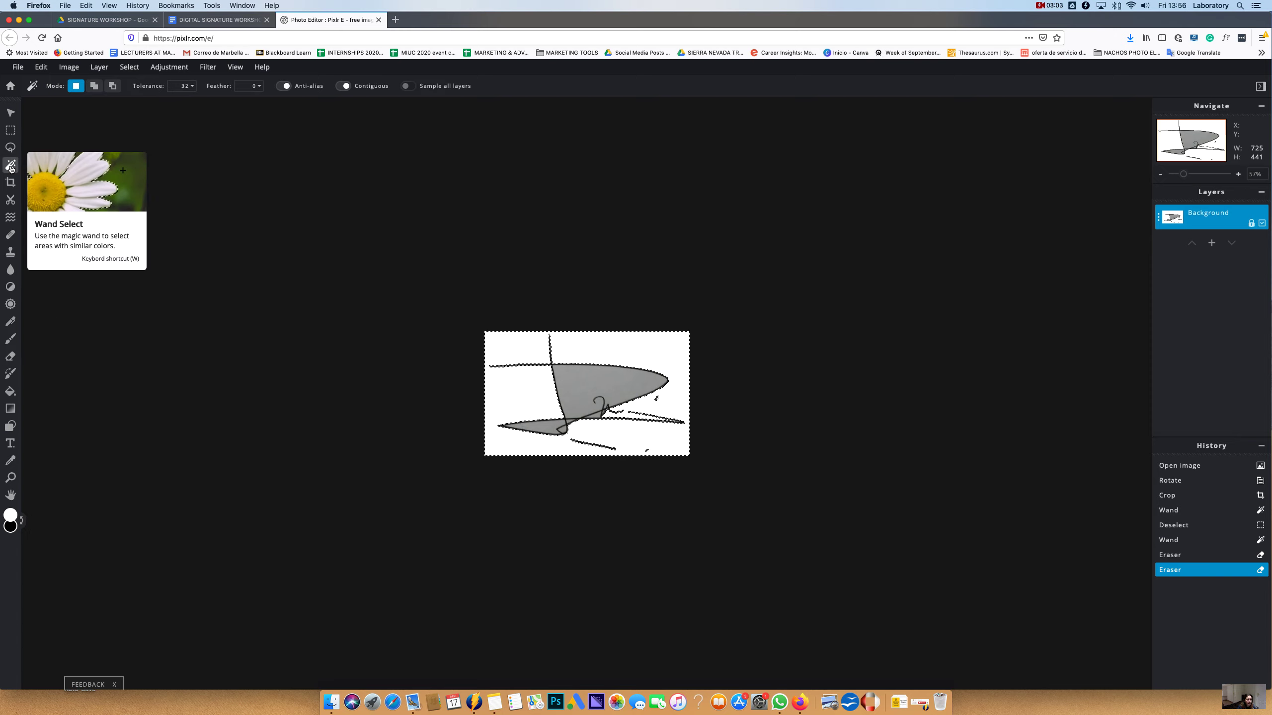
pyautogui.click(565, 376)
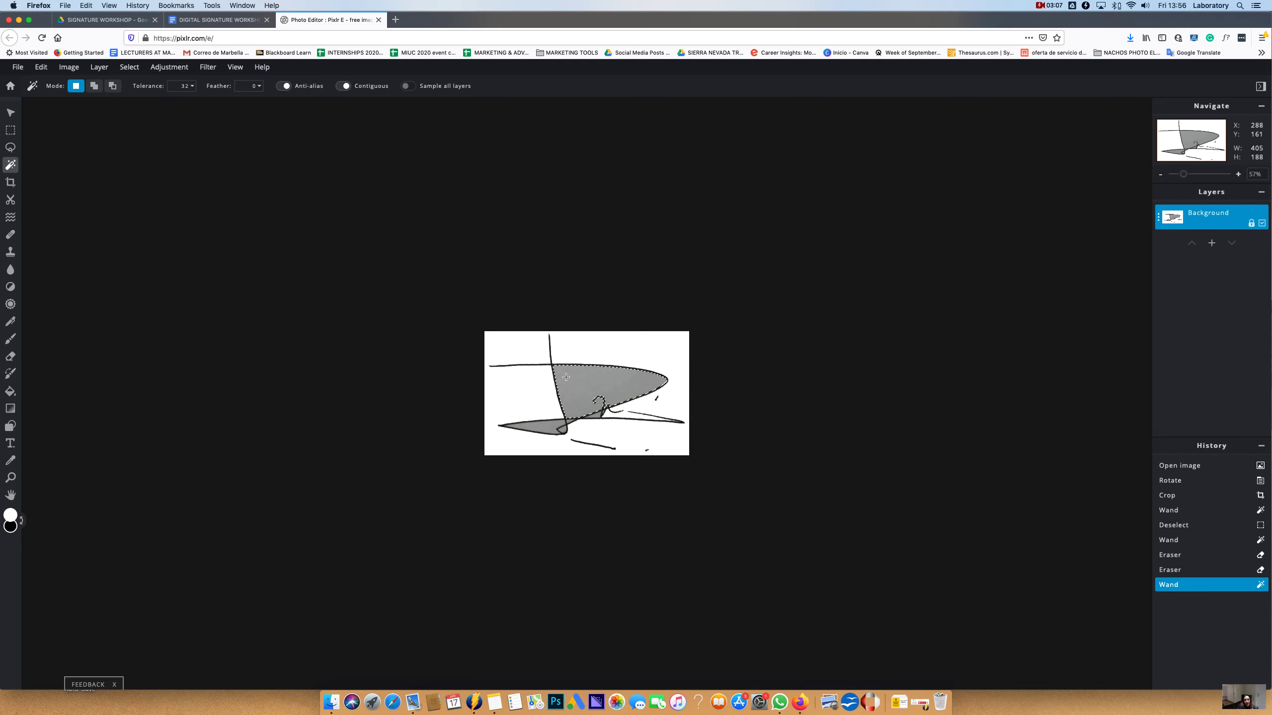
pyautogui.click(11, 357)
pyautogui.moveTo(516, 371)
pyautogui.mouseDown()
pyautogui.moveTo(600, 381)
pyautogui.moveTo(501, 374)
pyautogui.mouseUp()
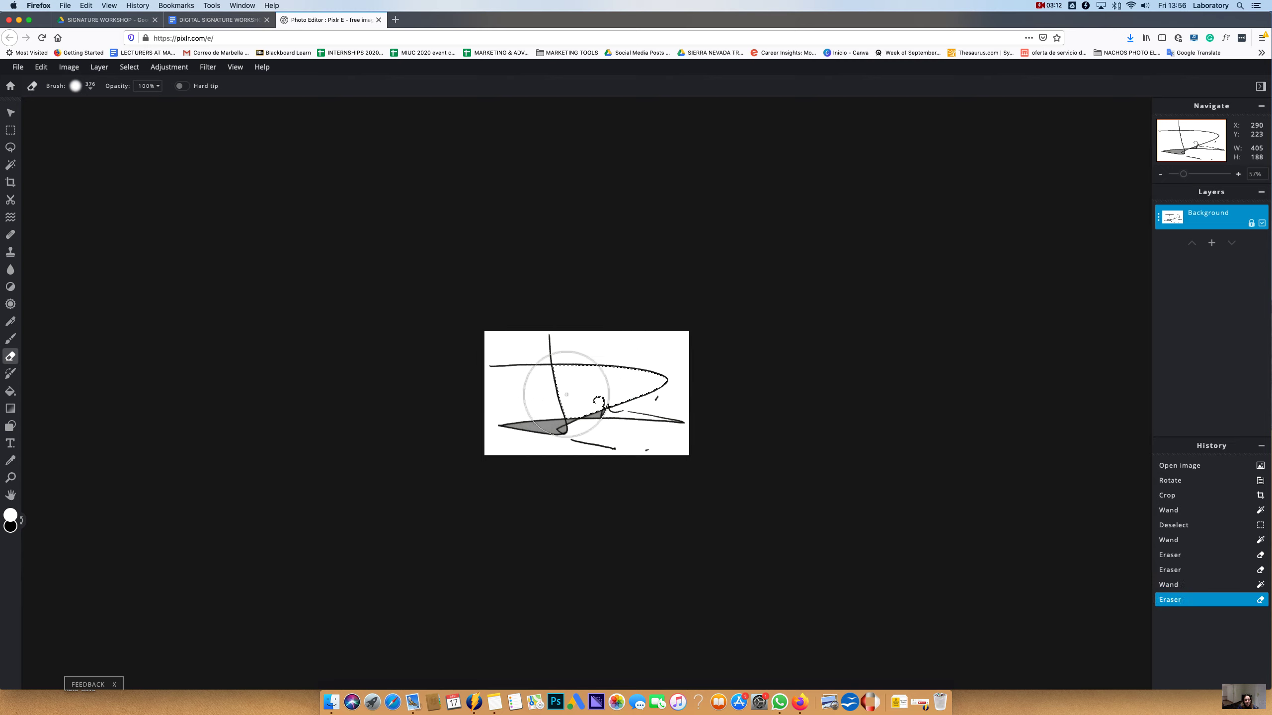
# Step: Select the small grey patch below the looped letter, above the long horizontal stroke, with Wand Select and erase it
pyautogui.click(12, 167)
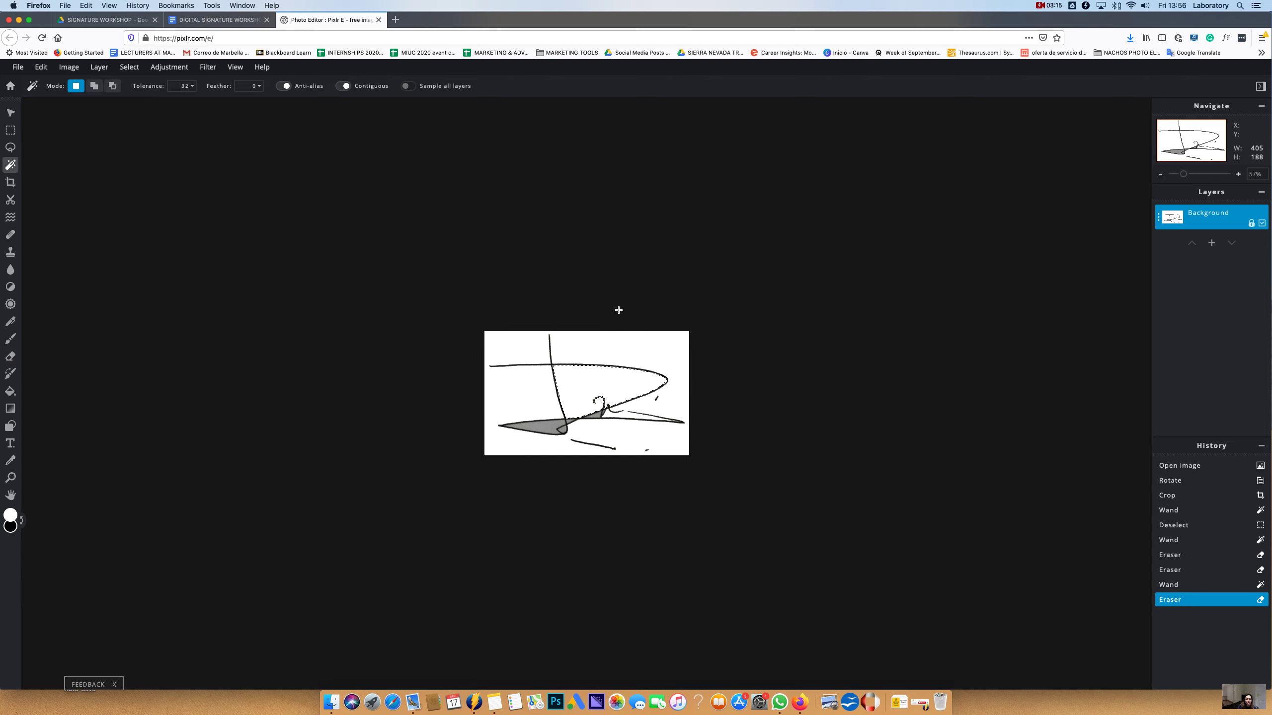
pyautogui.click(596, 416)
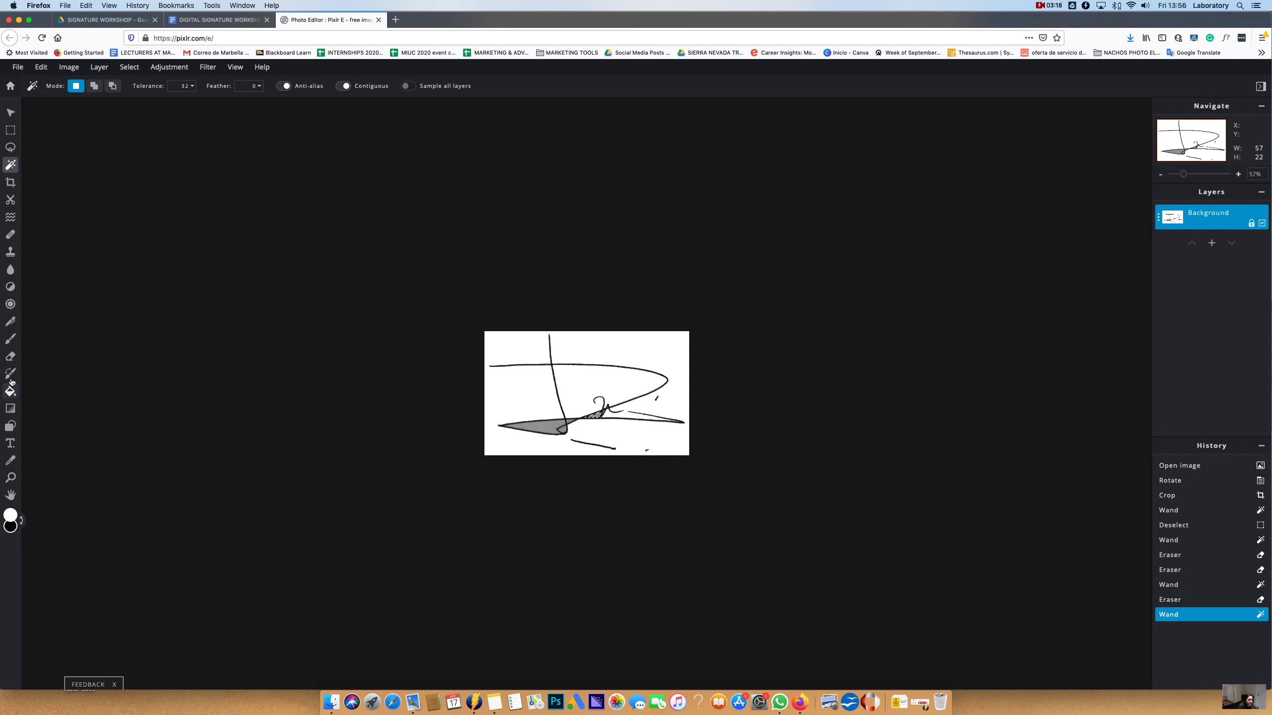
pyautogui.click(10, 356)
pyautogui.moveTo(553, 397)
pyautogui.mouseDown()
pyautogui.moveTo(610, 394)
pyautogui.moveTo(630, 410)
pyautogui.mouseUp()
# Step: Select the grey wedge between the signature's lower-left strokes with Wand Select and erase it
pyautogui.click(9, 167)
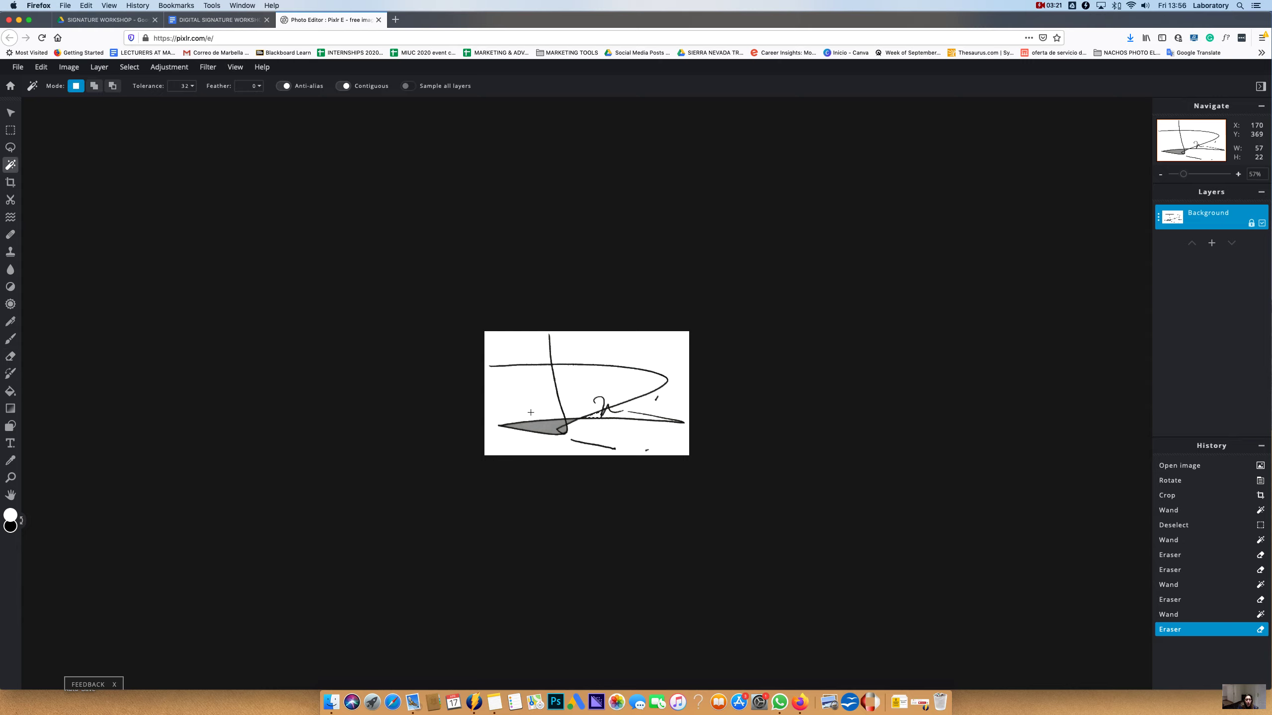
pyautogui.click(541, 427)
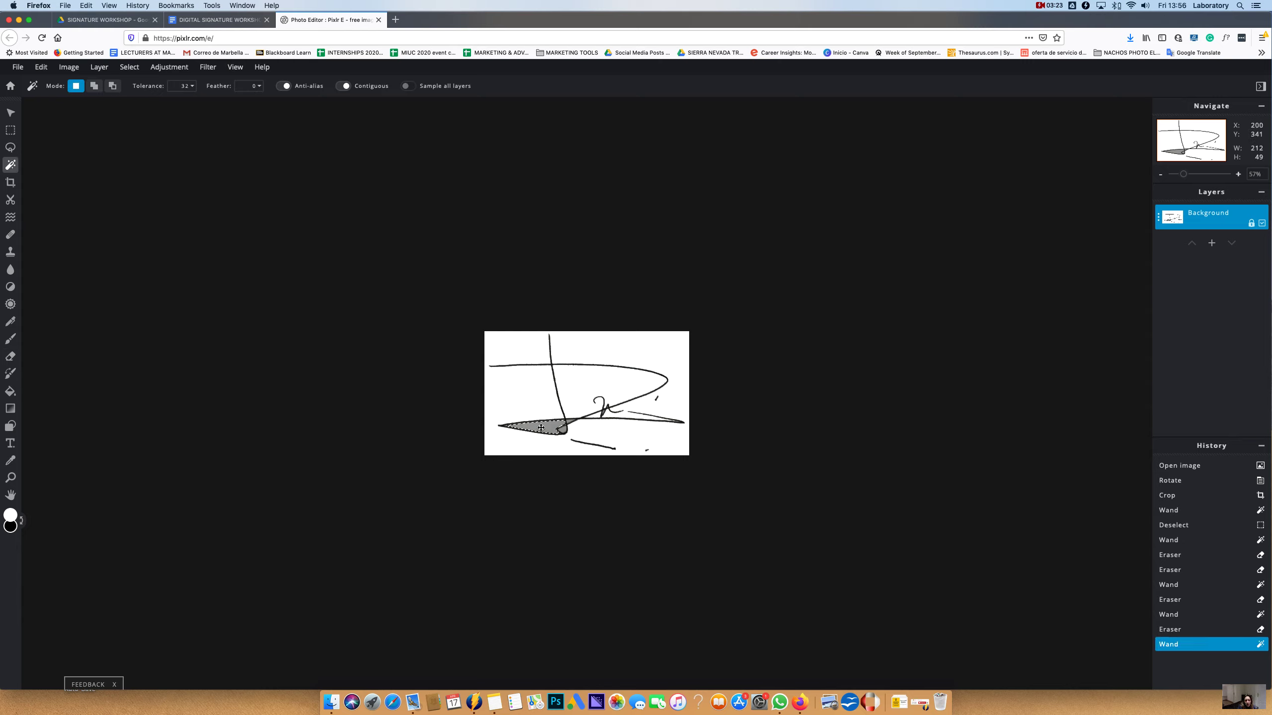
pyautogui.click(12, 360)
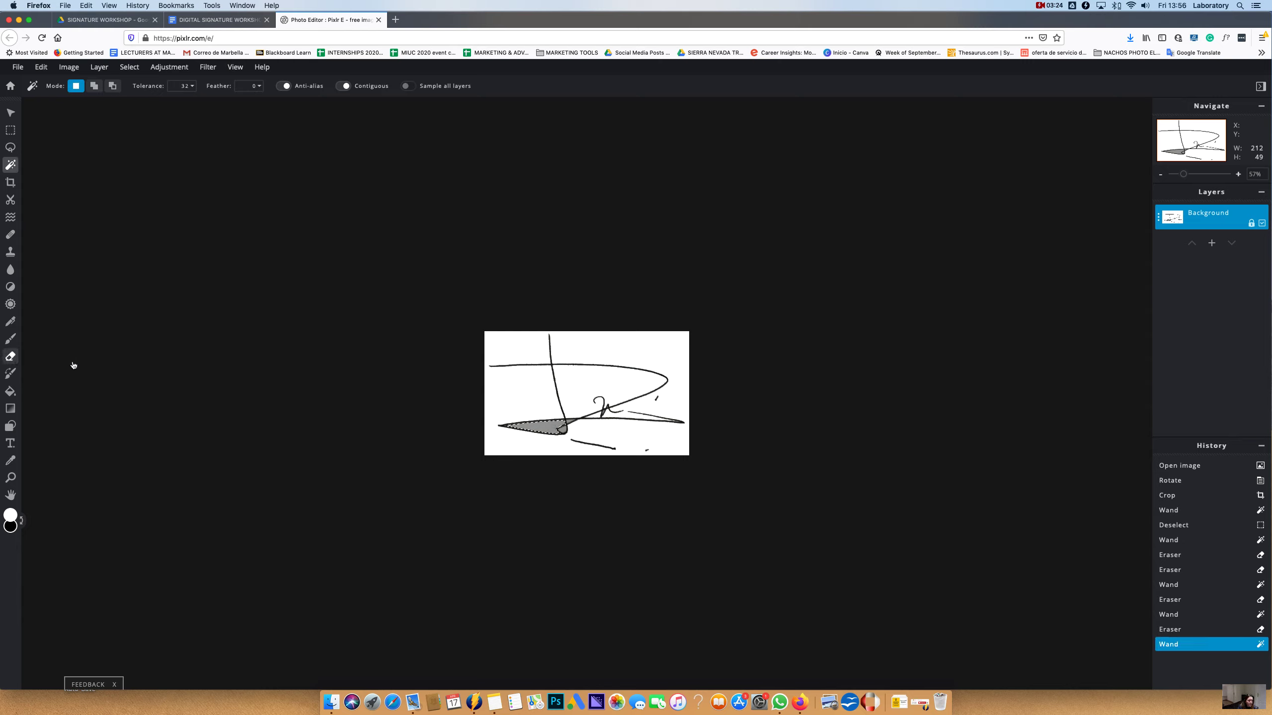
pyautogui.click(574, 434)
# Step: Select the grey inside the tiny loop at the foot of the vertical stroke with Wand Select and erase it
pyautogui.click(10, 165)
pyautogui.click(562, 428)
pyautogui.press('e')
pyautogui.click(561, 429)
# Step: Select the small grey triangle just right of the vertical stroke's foot, where the strokes cross, and erase it
pyautogui.click(9, 165)
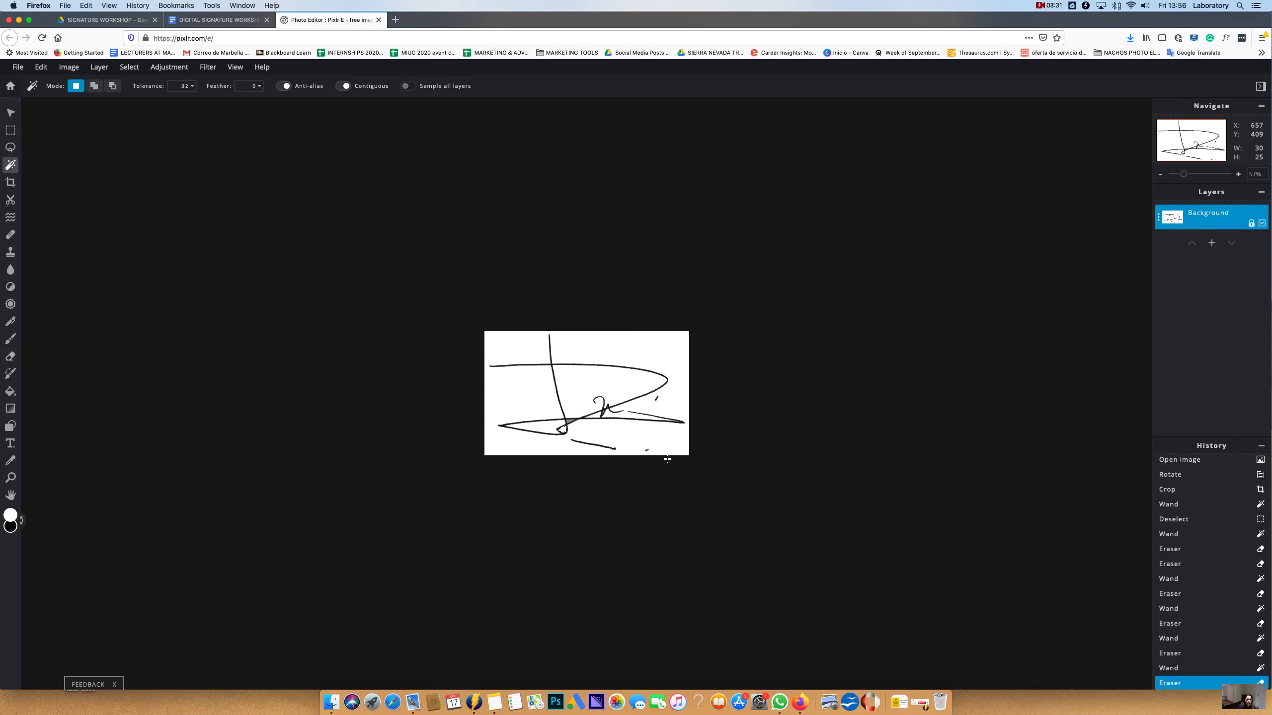
pyautogui.click(570, 421)
pyautogui.click(11, 355)
pyautogui.click(575, 426)
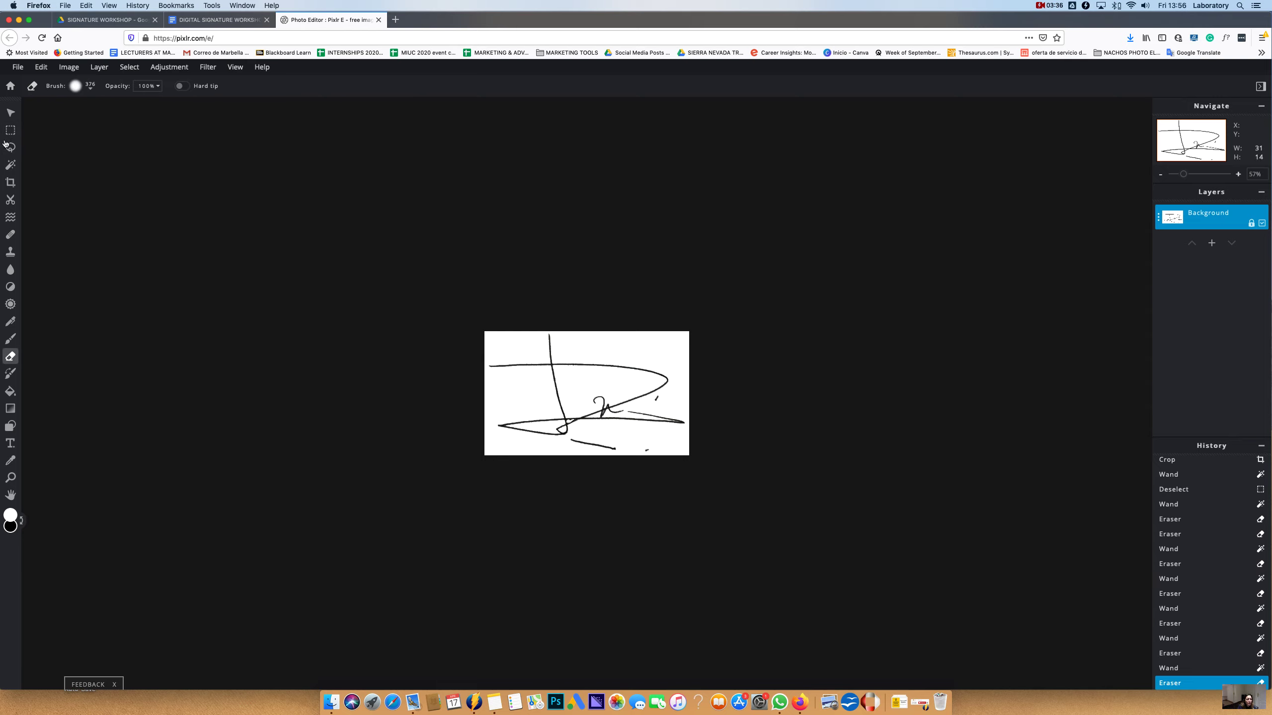
# Step: Select the remaining grey sliver inside the small letter where it crosses the diagonal stroke and erase it
pyautogui.click(10, 165)
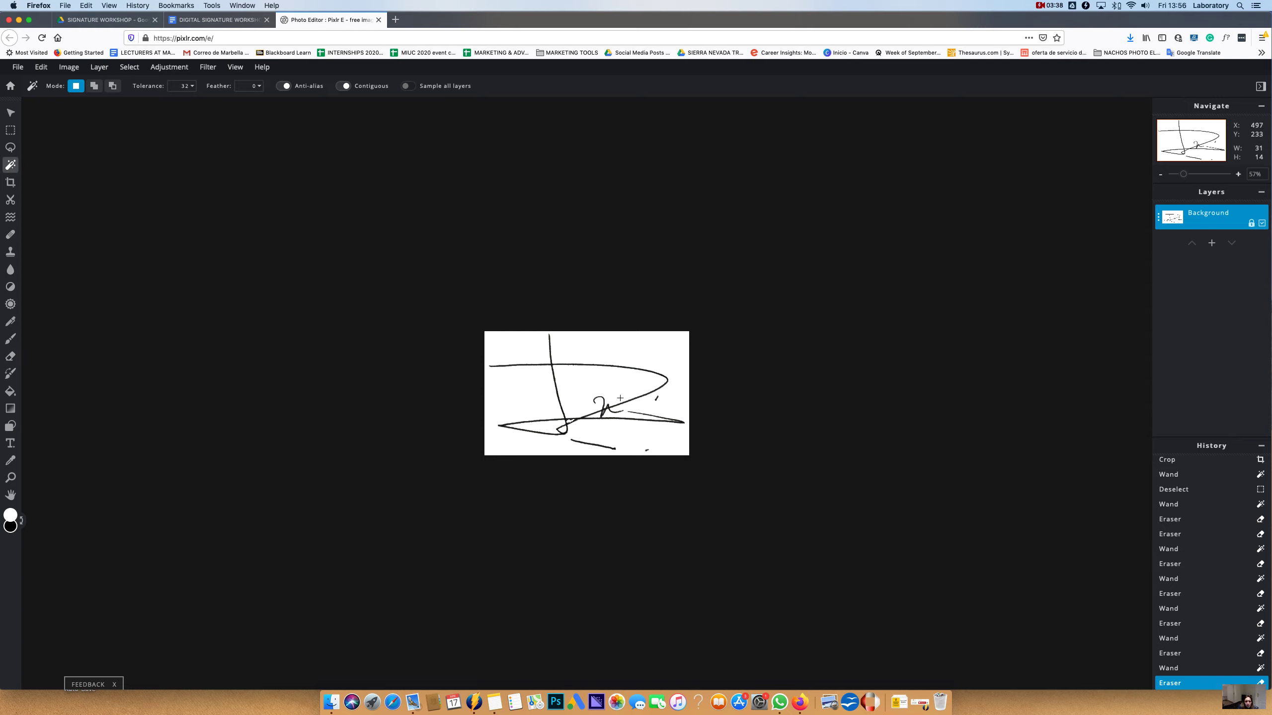
pyautogui.click(604, 412)
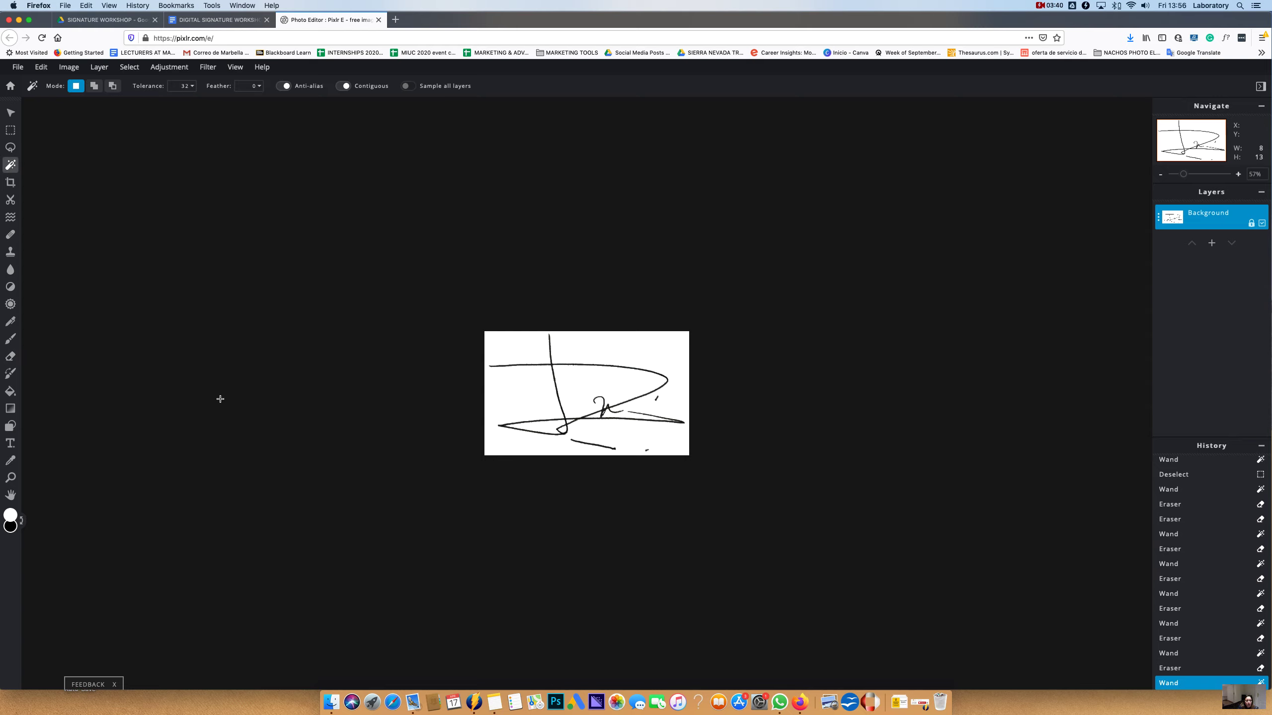
pyautogui.scroll(-5, 524, 454)
pyautogui.scroll(10, 524, 454)
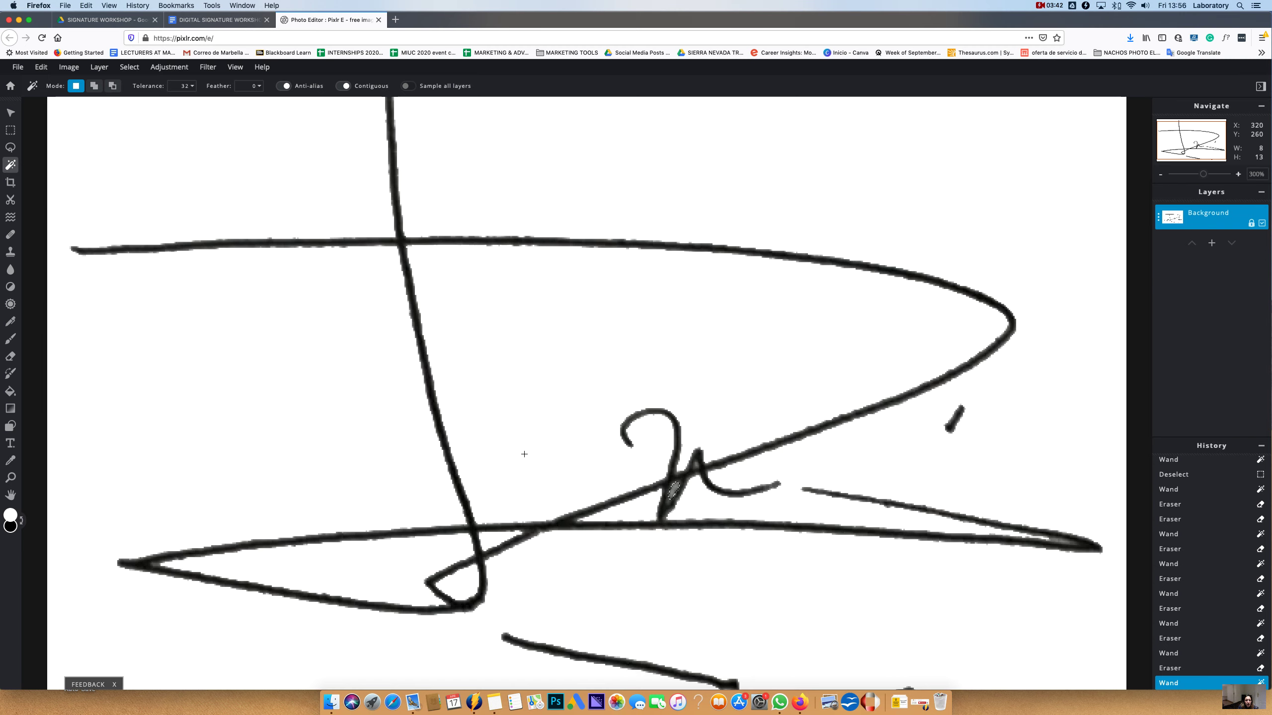
pyautogui.click(10, 357)
pyautogui.click(697, 556)
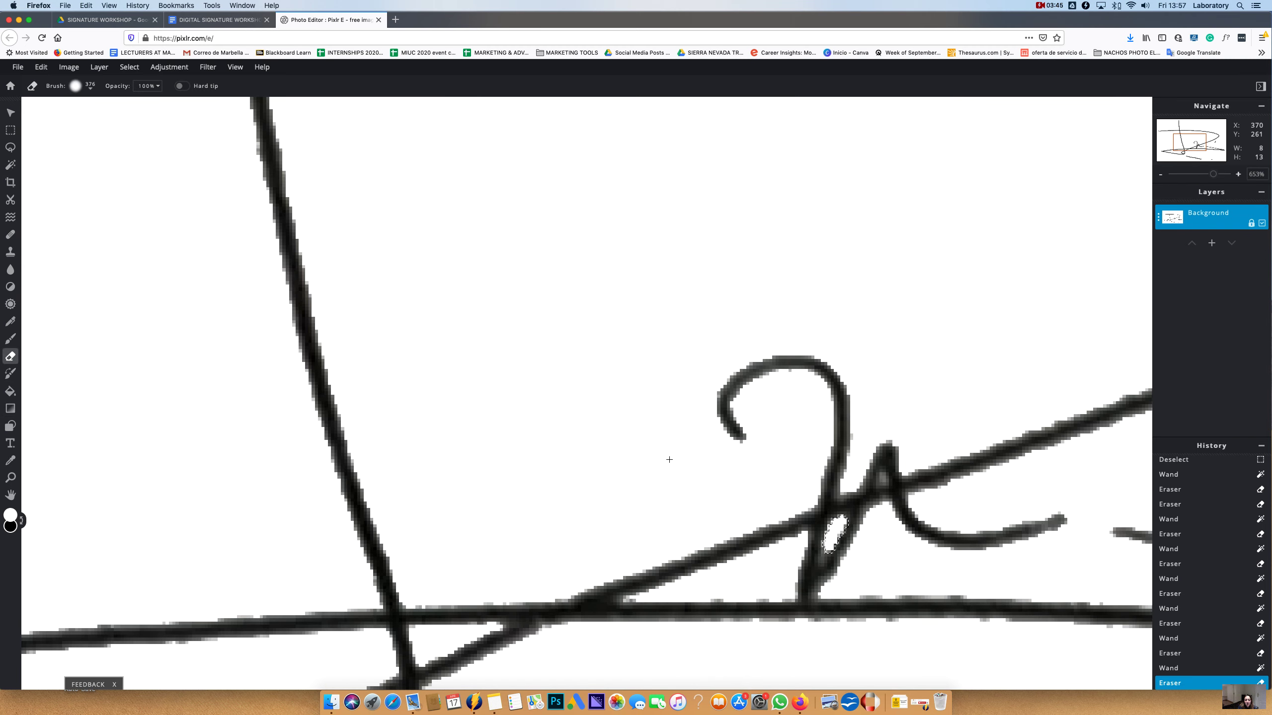
pyautogui.scroll(-5, 670, 459)
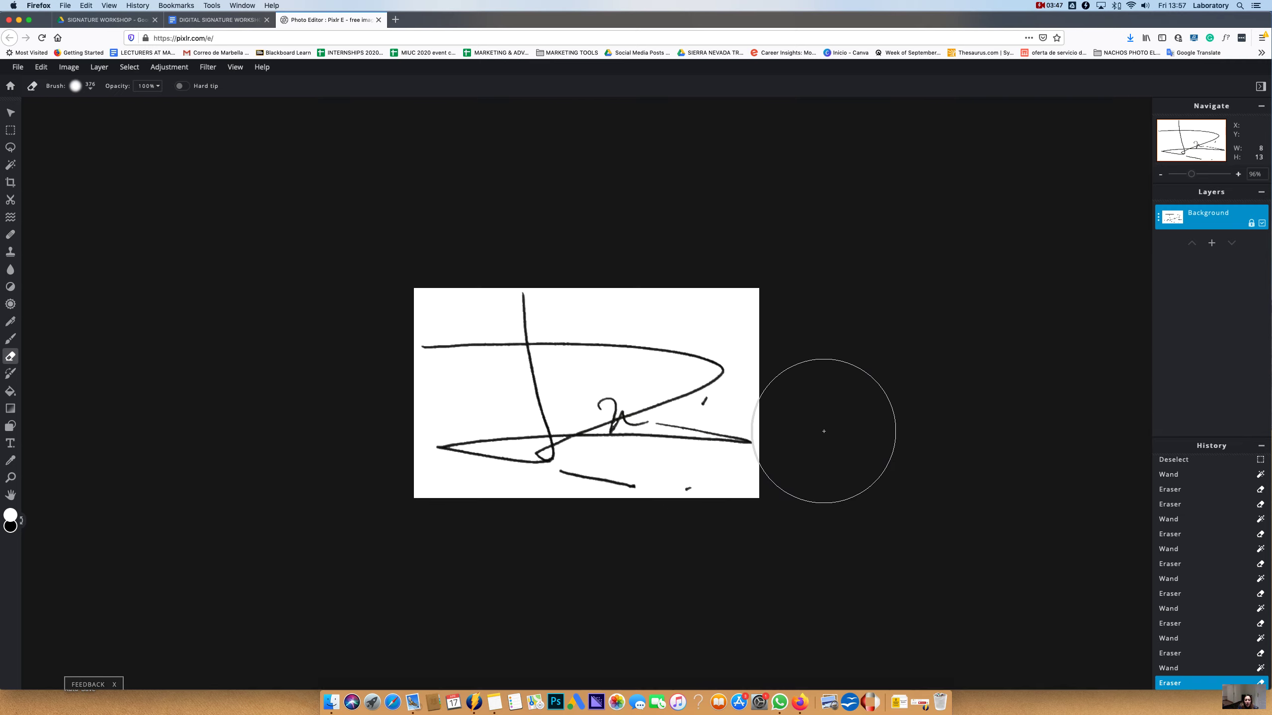
pyautogui.scroll(-2, 802, 396)
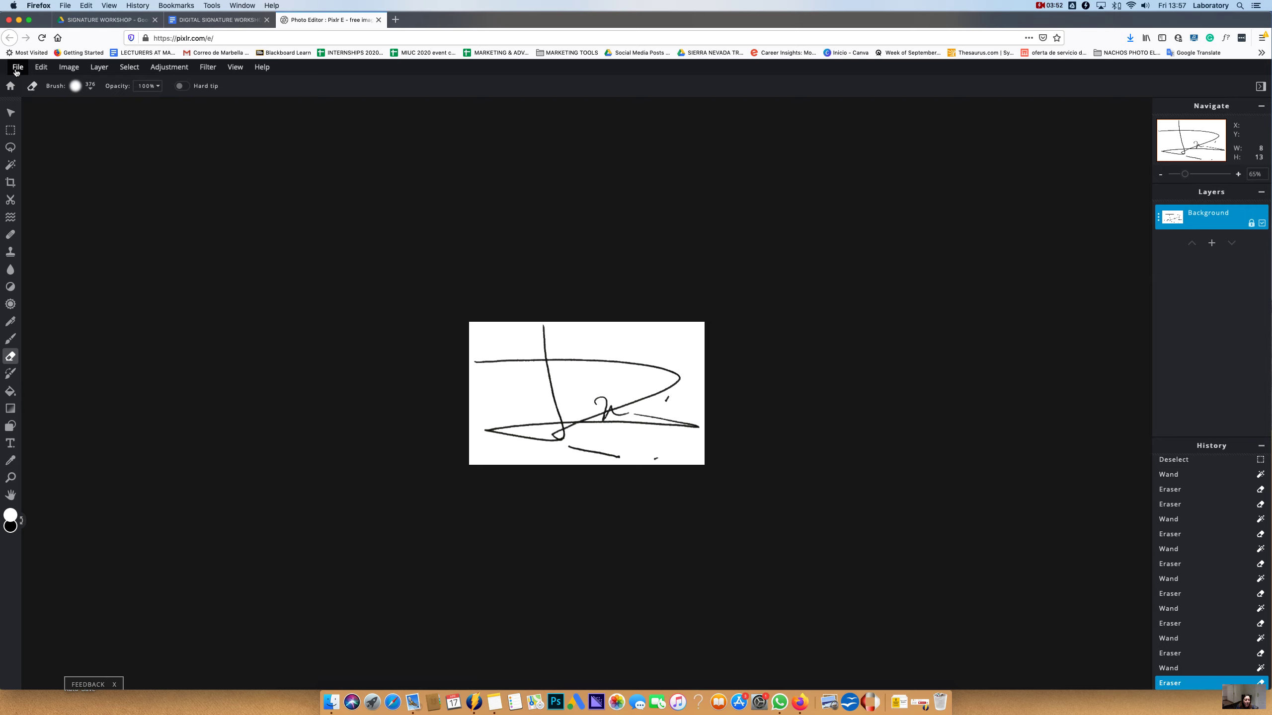
# Step: Save the image as a PNG named "Signature 1 example DIGITAL" and download the file to the computer
pyautogui.click(16, 71)
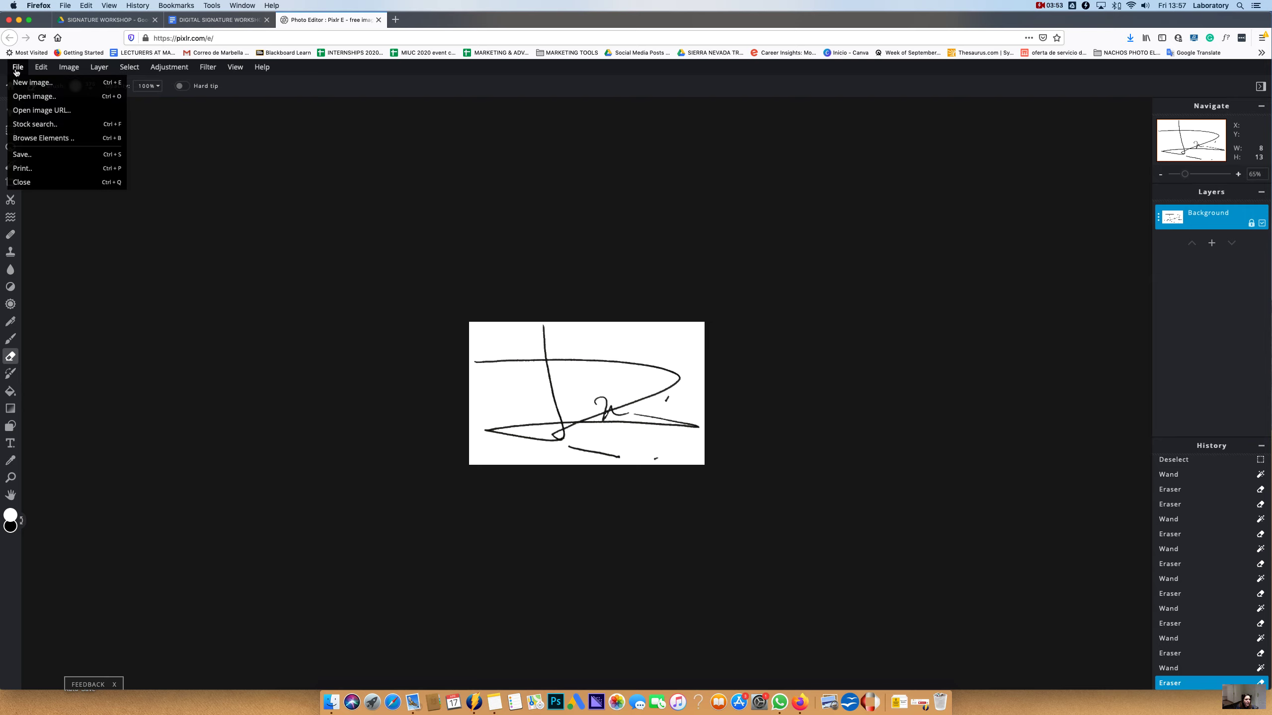
pyautogui.click(22, 156)
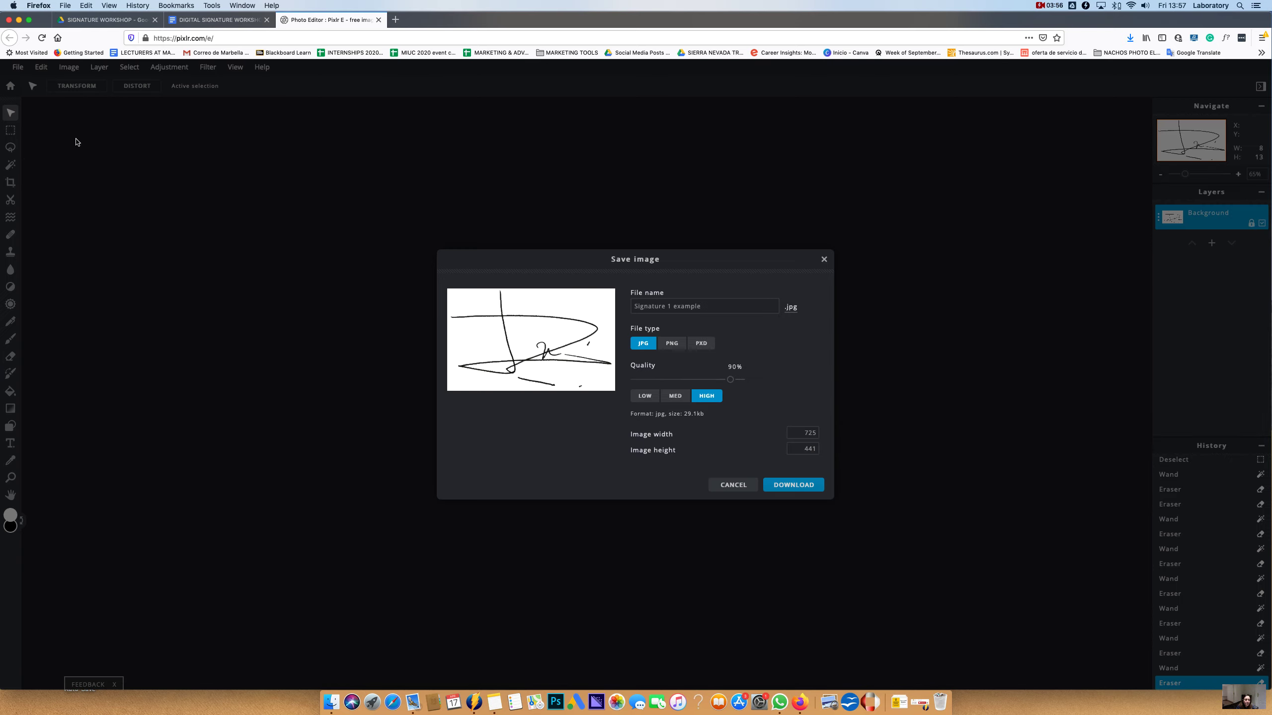
pyautogui.click(672, 344)
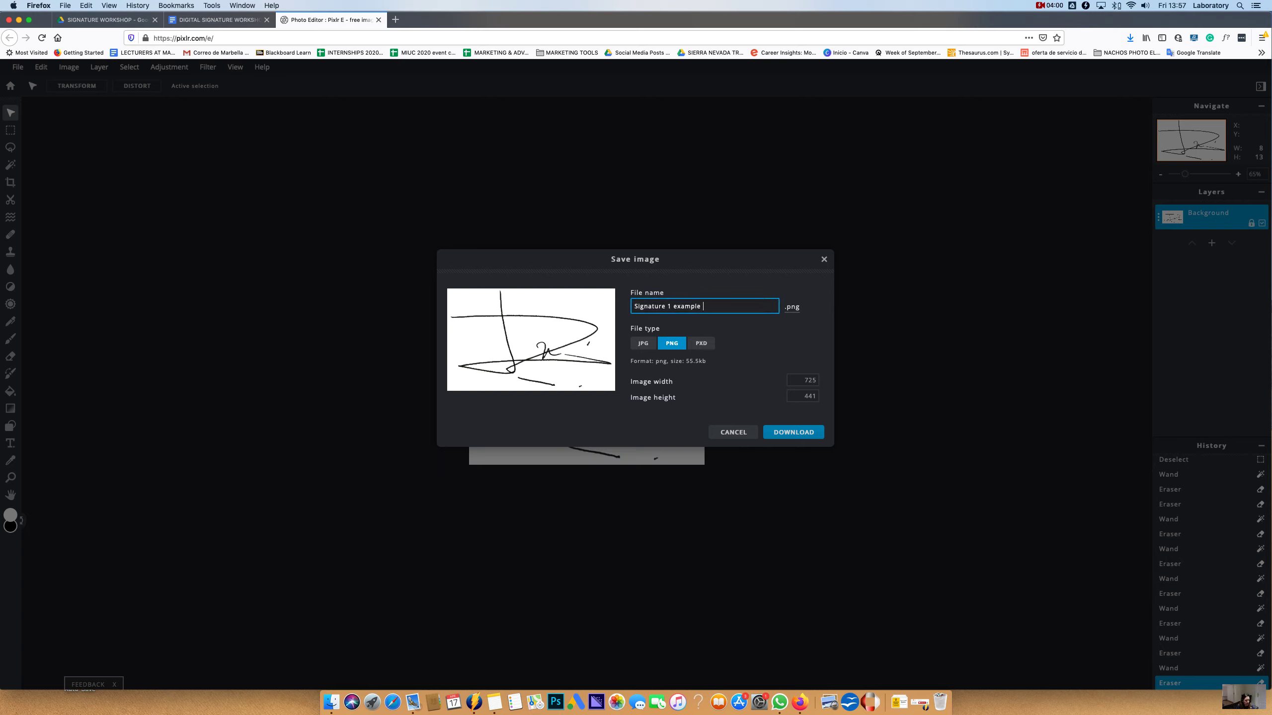
pyautogui.write('ITAL')
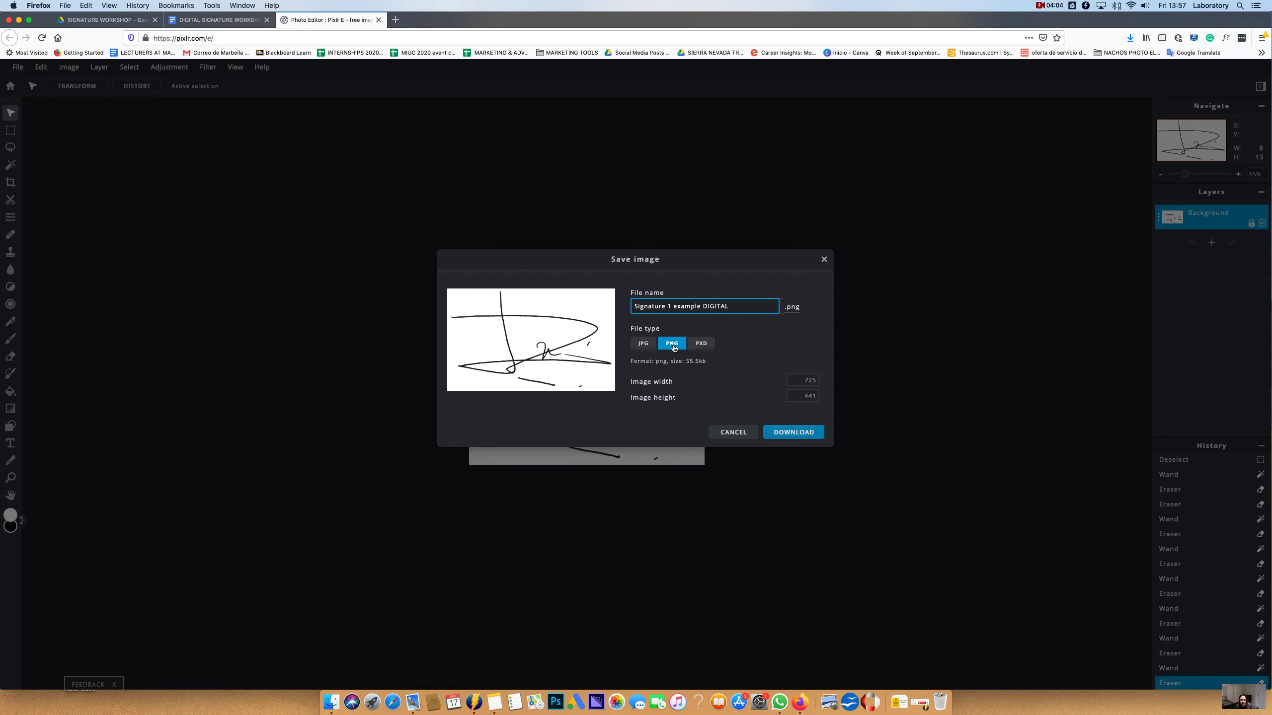
pyautogui.click(797, 433)
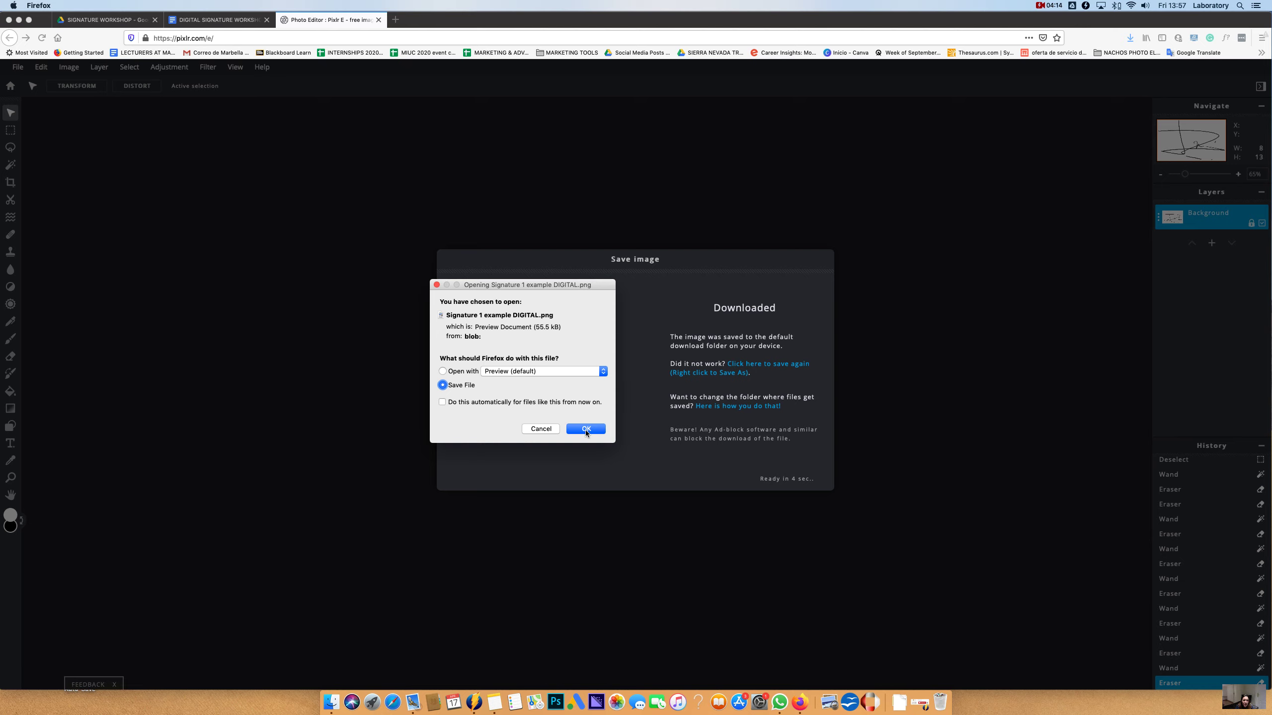
pyautogui.click(586, 429)
# Step: Switch to Google Docs and create a new blank document
pyautogui.click(217, 19)
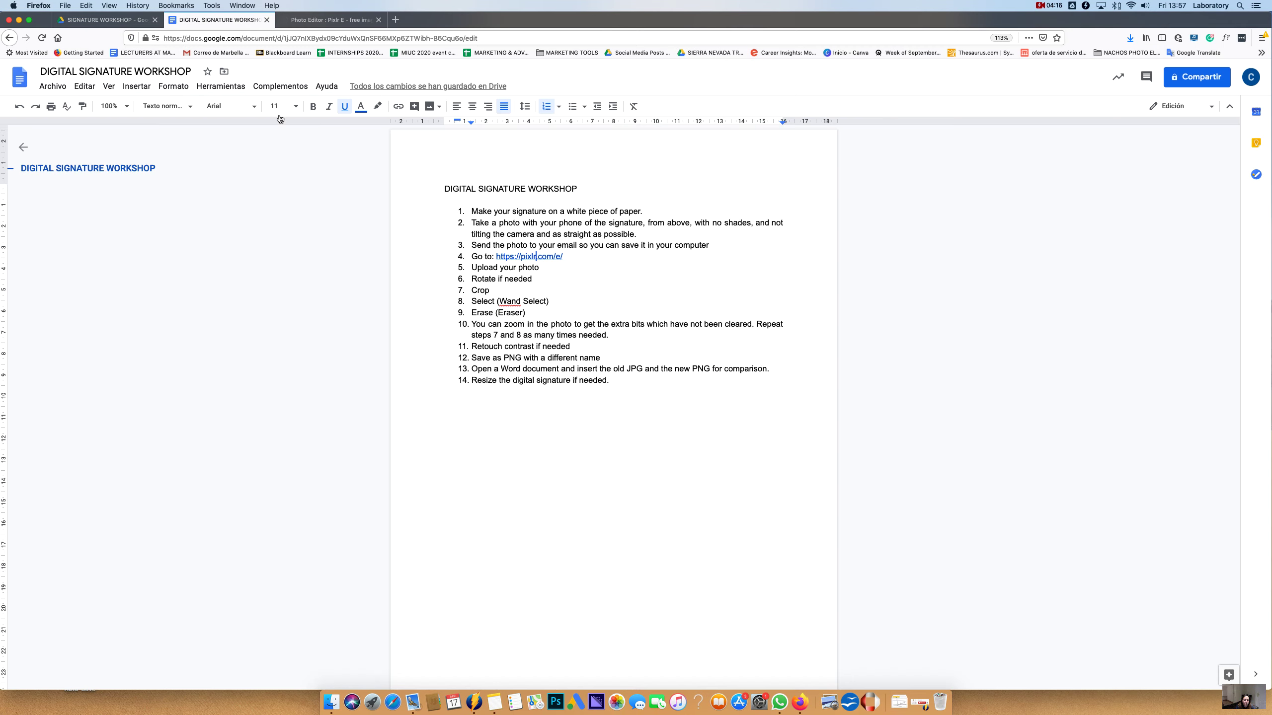
pyautogui.click(19, 77)
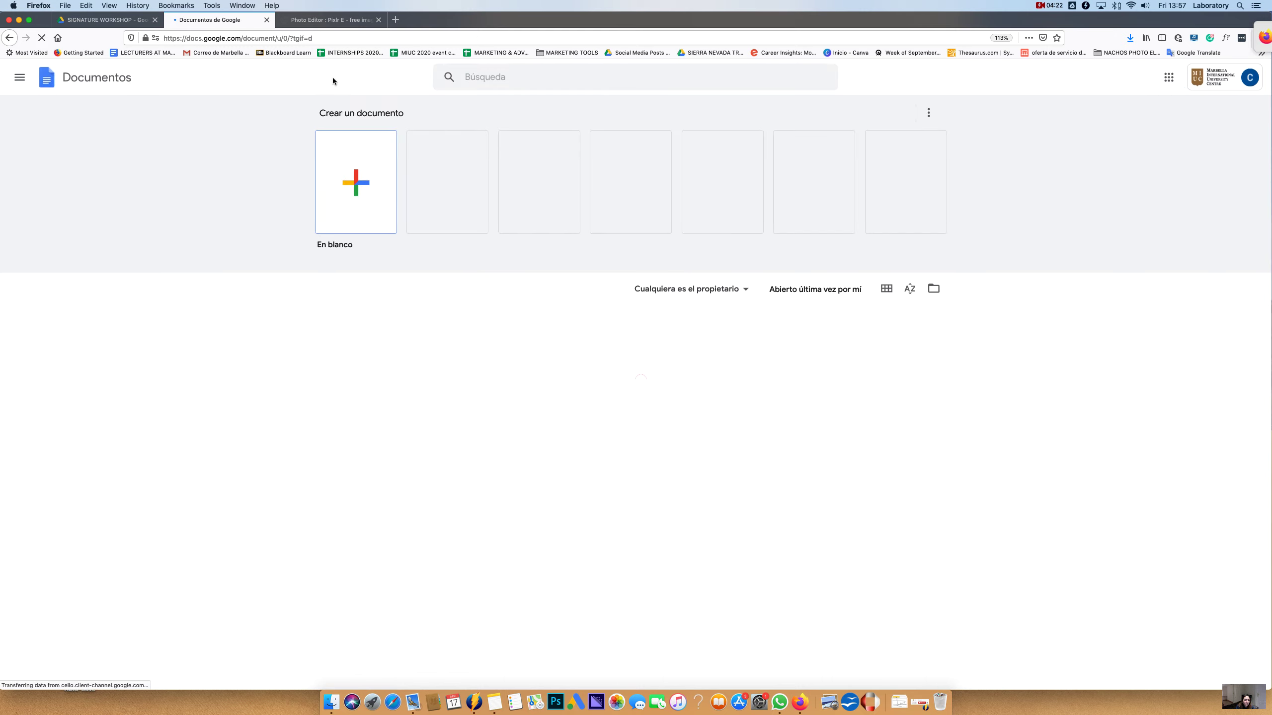
pyautogui.click(340, 176)
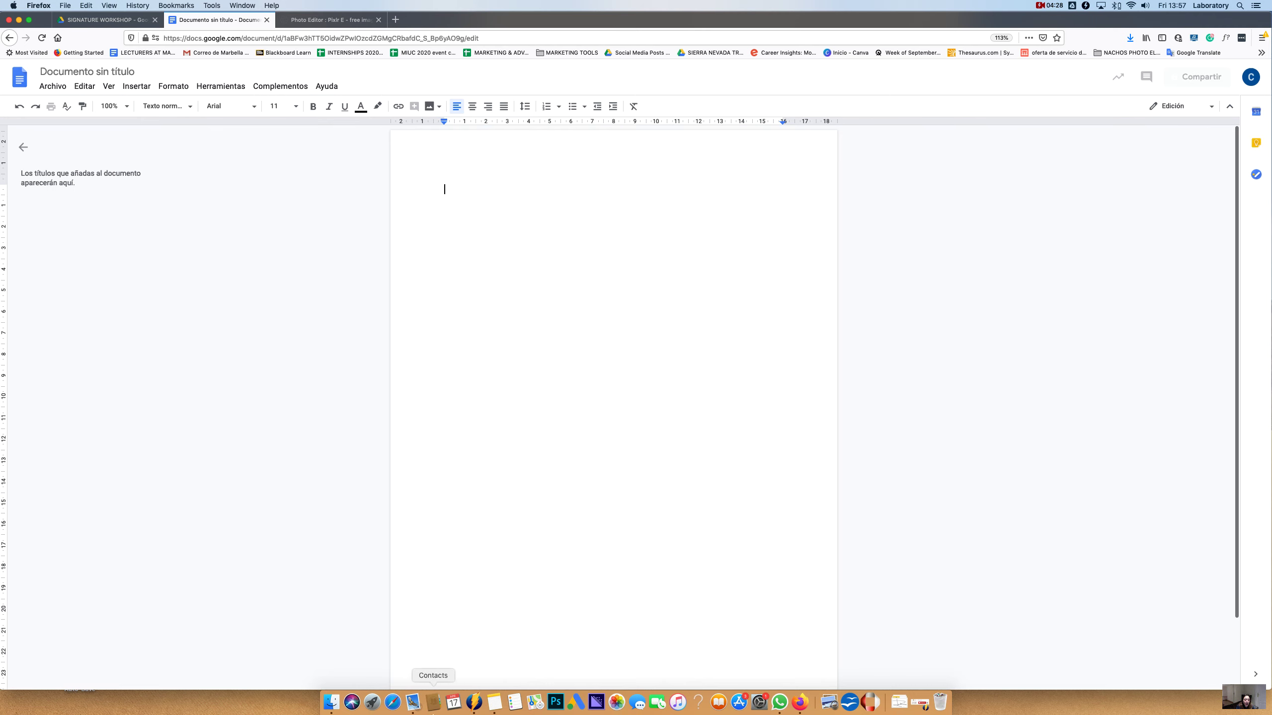
# Step: Insert the original JPG photo of the signature from the Downloads folder into the blank document
pyautogui.click(329, 702)
pyautogui.moveTo(143, 430); pyautogui.dragTo(463, 246)
pyautogui.moveTo(440, 363); pyautogui.dragTo(243, 437)
pyautogui.click(786, 635)
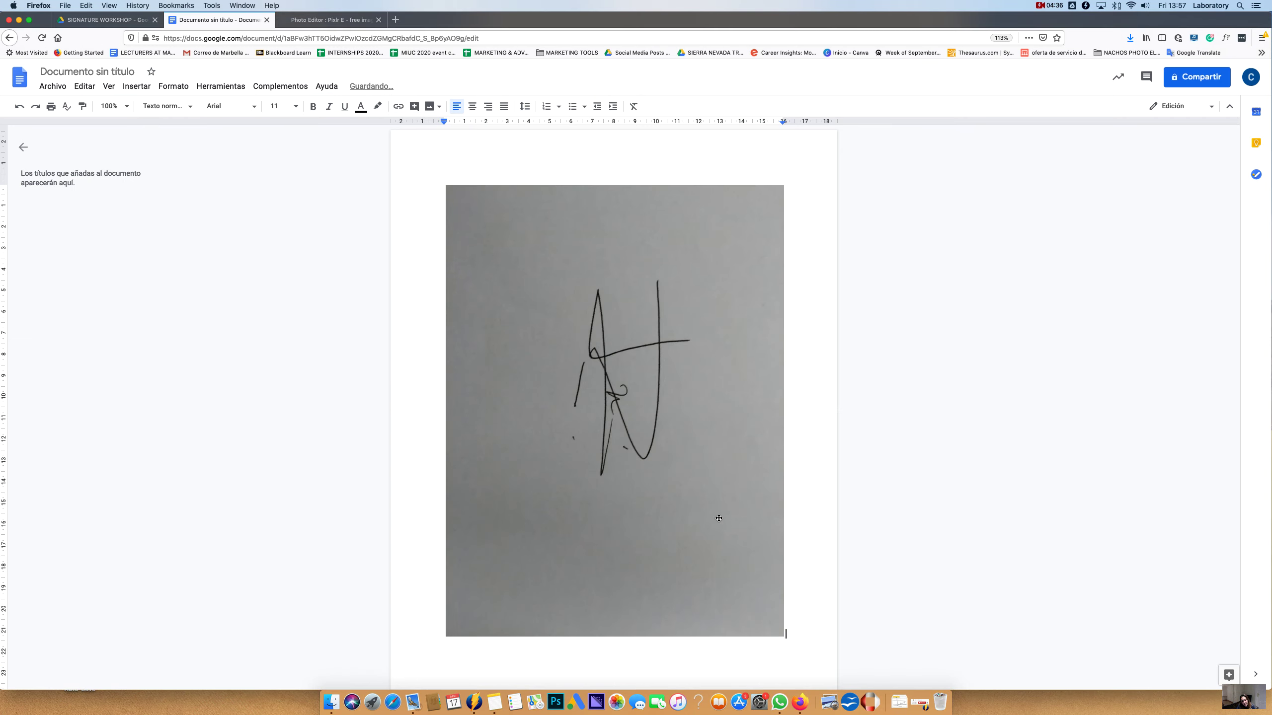
# Step: Shrink the signature photo inside its crop frame to about 12.7 cm wide and 12 cm high, and apply the crop
pyautogui.click(484, 194)
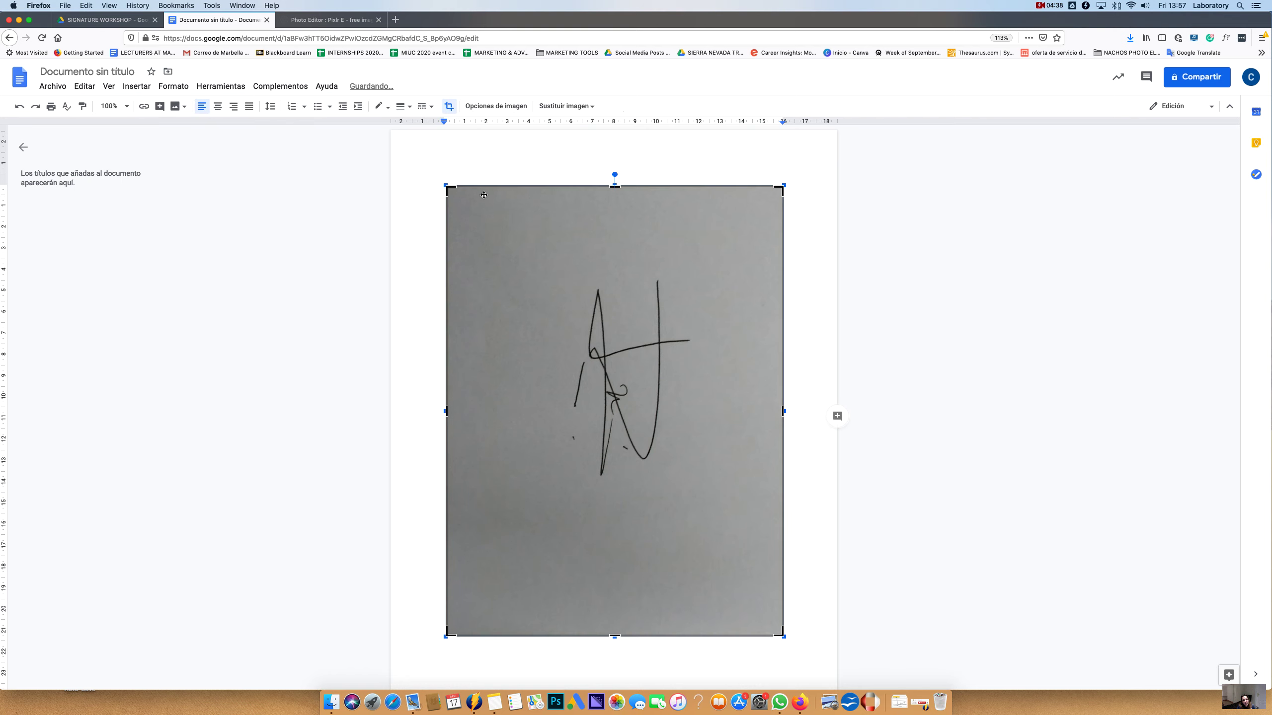
pyautogui.moveTo(447, 188); pyautogui.dragTo(515, 333)
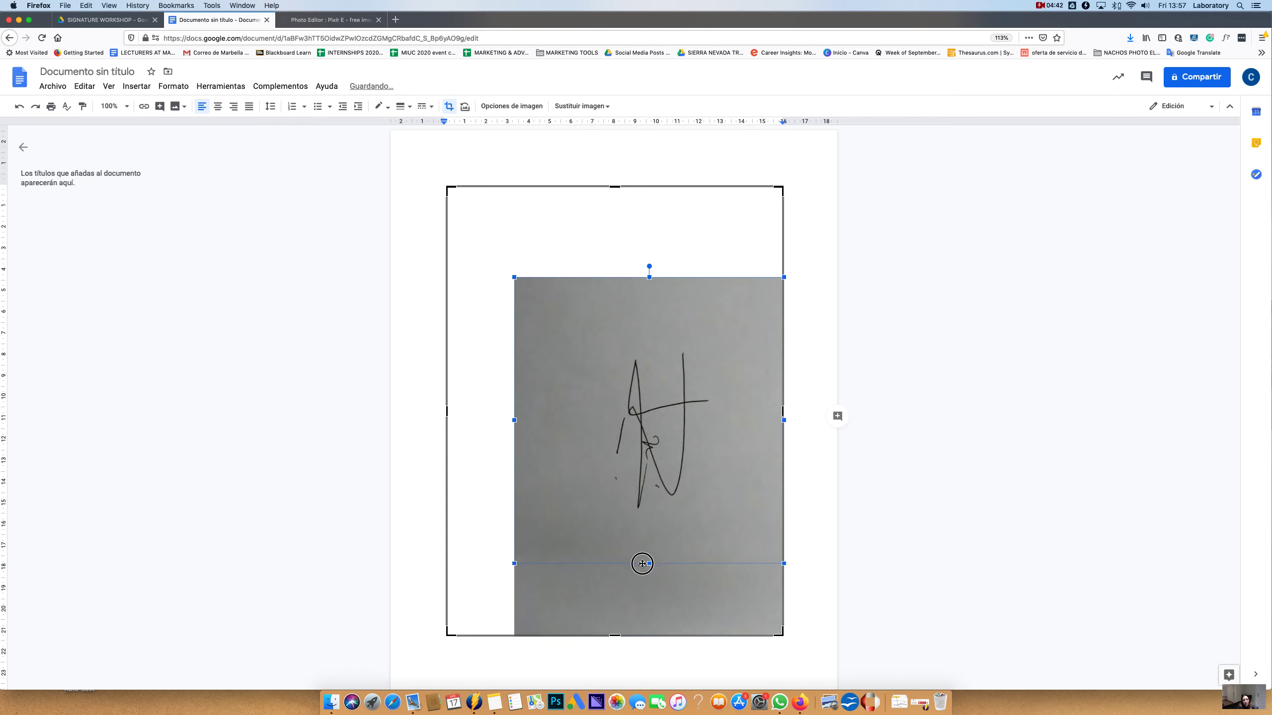
pyautogui.click(545, 209)
pyautogui.click(605, 353)
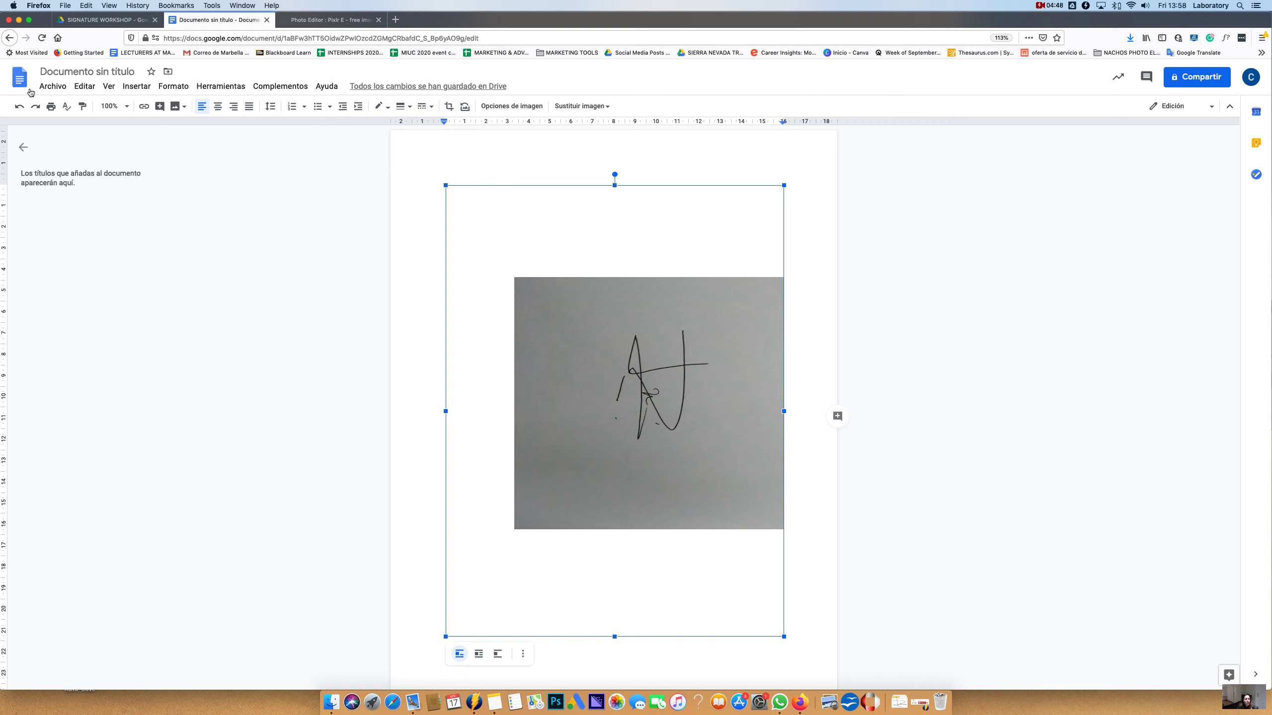
# Step: Insert the cleaned DIGITAL PNG signature from the Downloads folder into the document for comparison with the photo
pyautogui.click(331, 702)
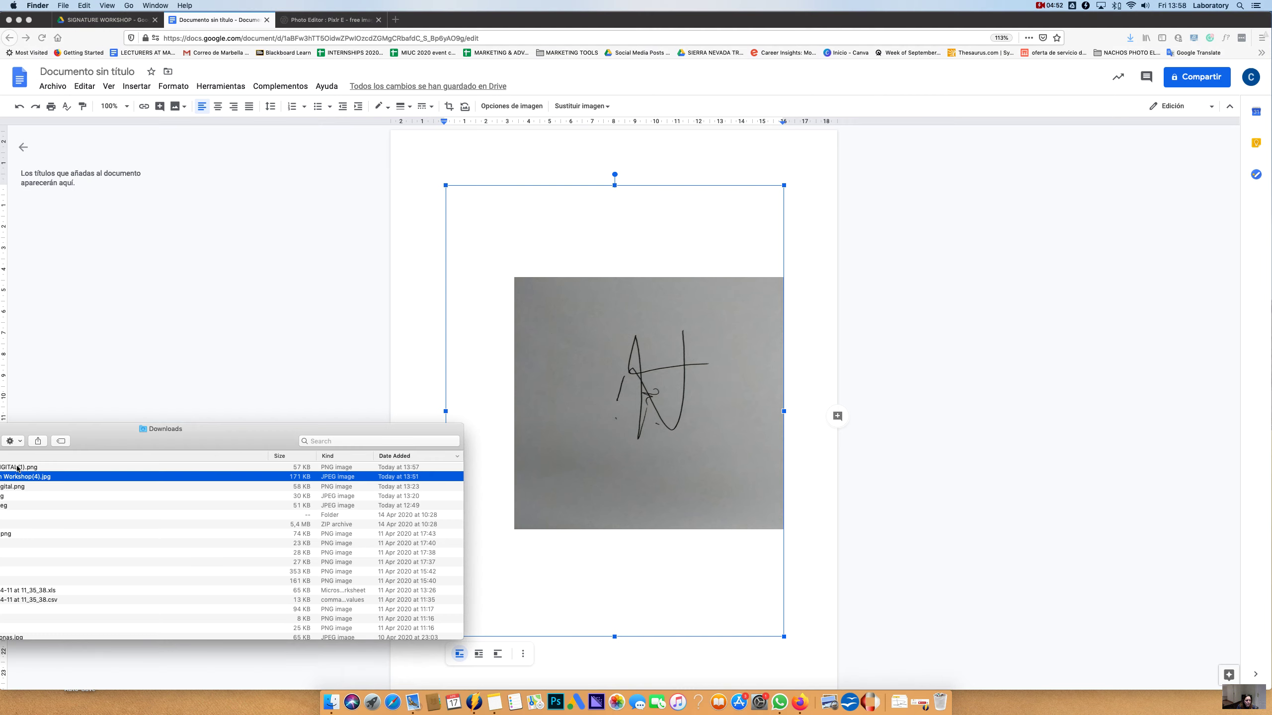
pyautogui.moveTo(17, 469)
pyautogui.mouseDown()
pyautogui.moveTo(505, 511)
pyautogui.moveTo(659, 567)
pyautogui.mouseUp()
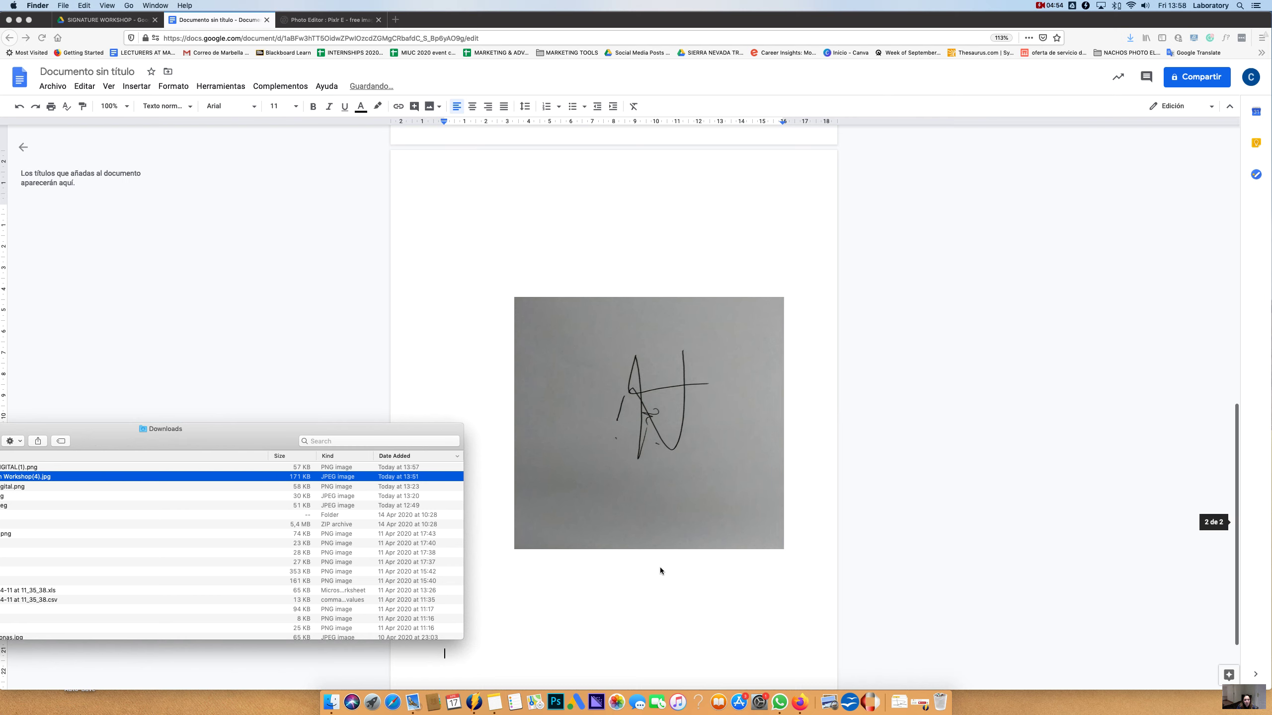
pyautogui.scroll(10, 632, 570)
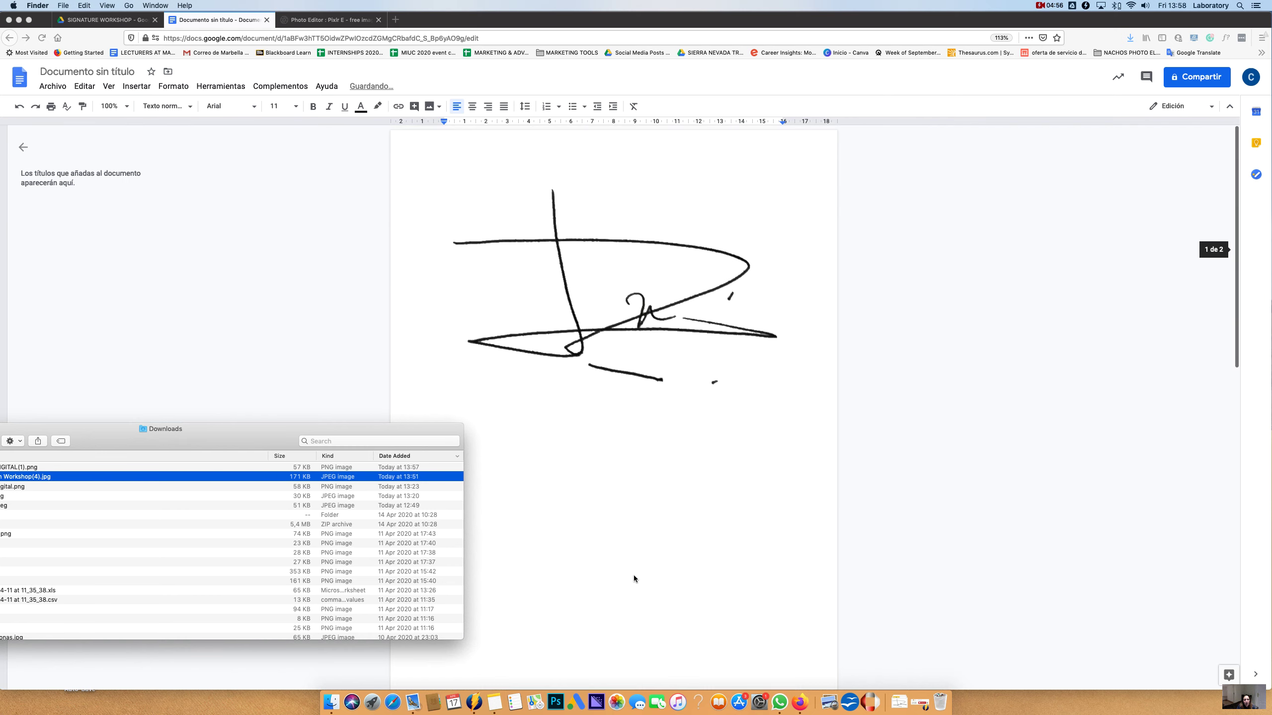
# Step: Scale the digital signature image down proportionally to about 4.3 cm wide, keeping it at the page's upper-left margin
pyautogui.click(596, 356)
pyautogui.click(574, 317)
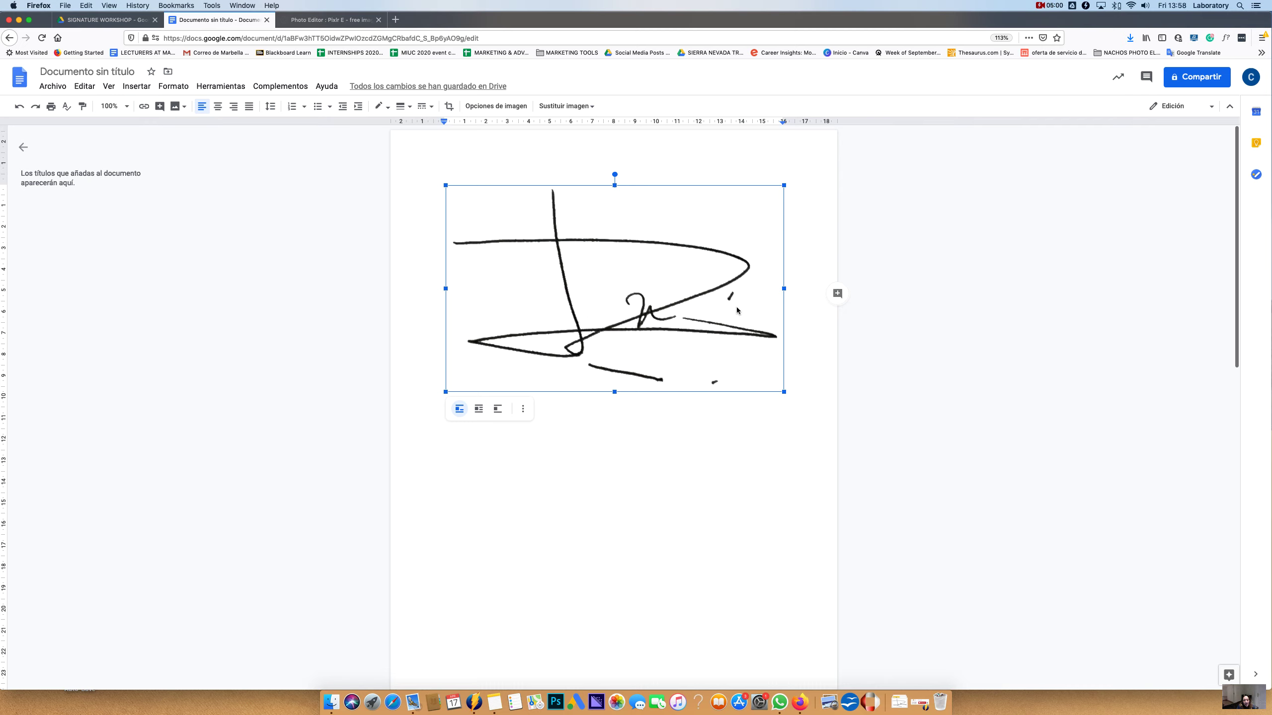
pyautogui.moveTo(444, 393); pyautogui.dragTo(639, 341)
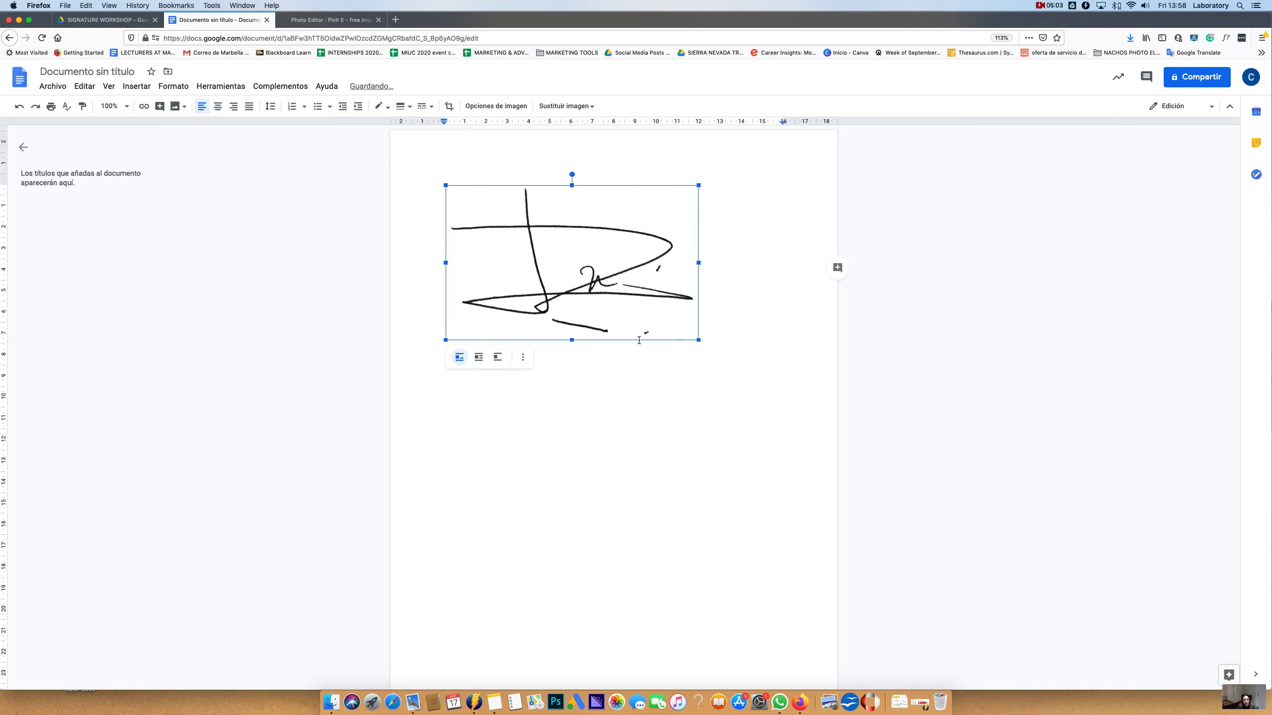
pyautogui.moveTo(698, 186)
pyautogui.mouseDown()
pyautogui.moveTo(596, 227)
pyautogui.moveTo(582, 276)
pyautogui.moveTo(579, 249)
pyautogui.moveTo(536, 241)
pyautogui.mouseUp()
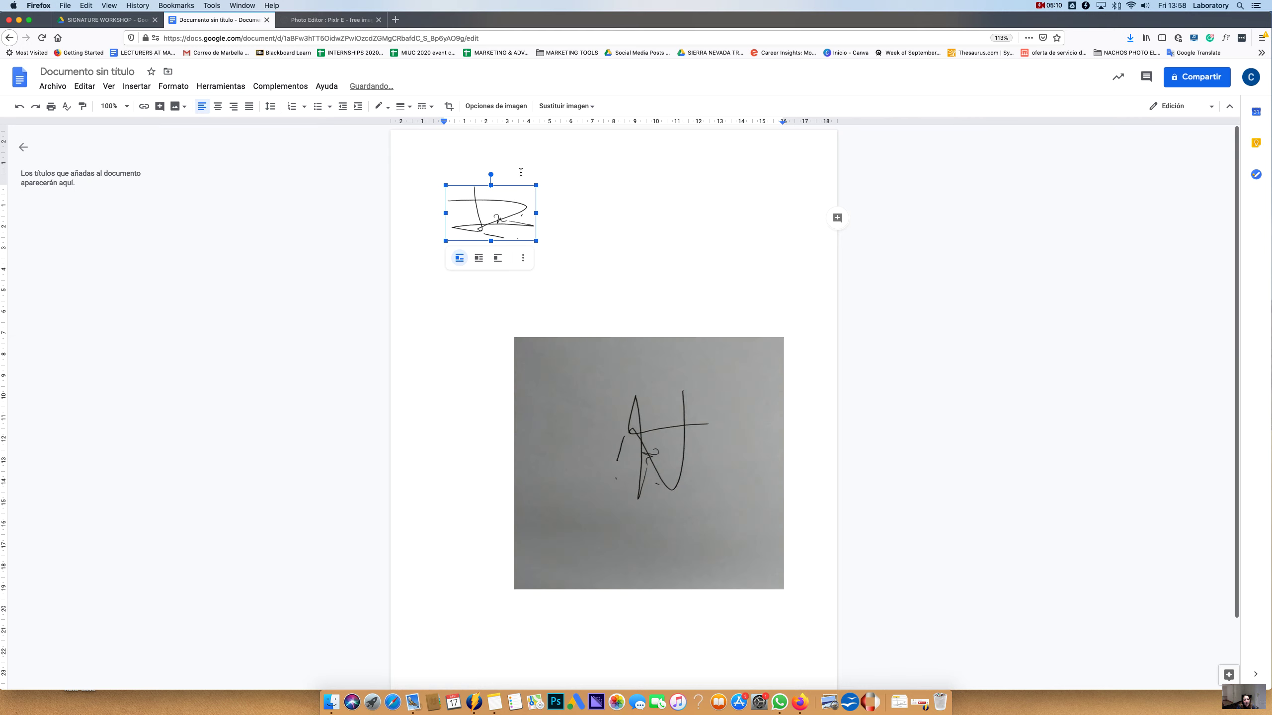
pyautogui.click(594, 271)
pyautogui.scroll(-1, 567, 215)
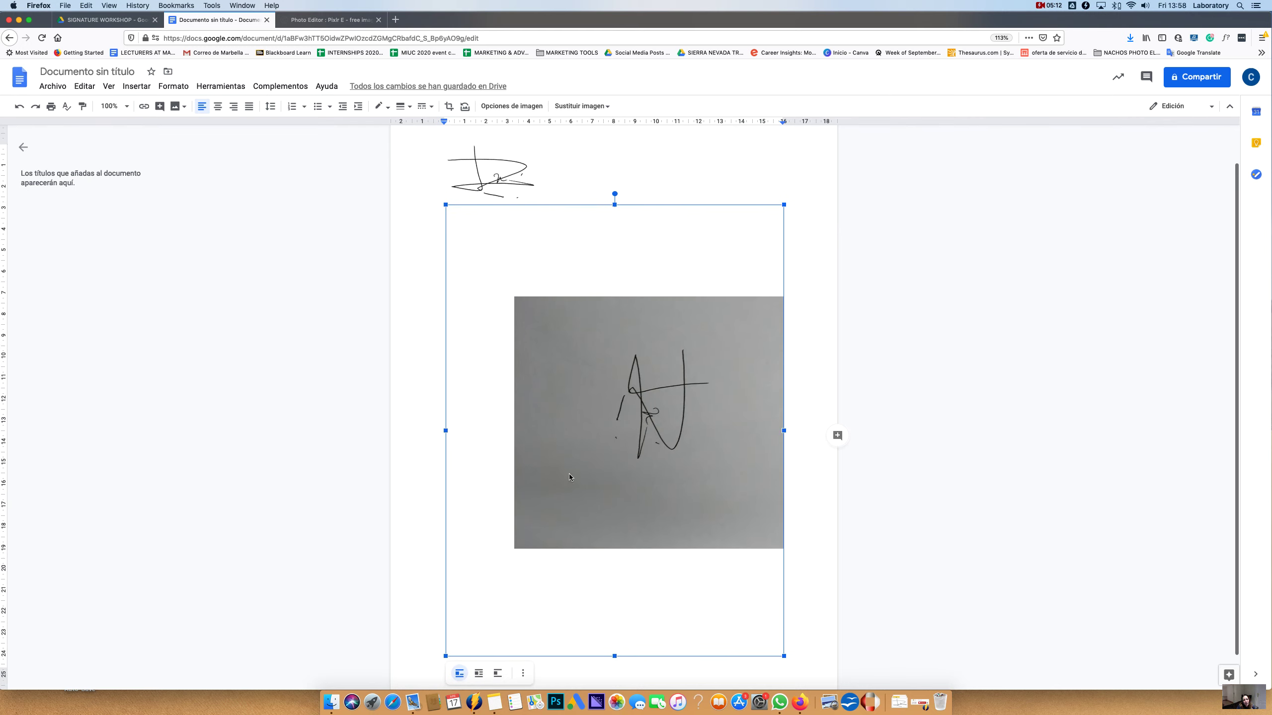
pyautogui.click(1056, 6)
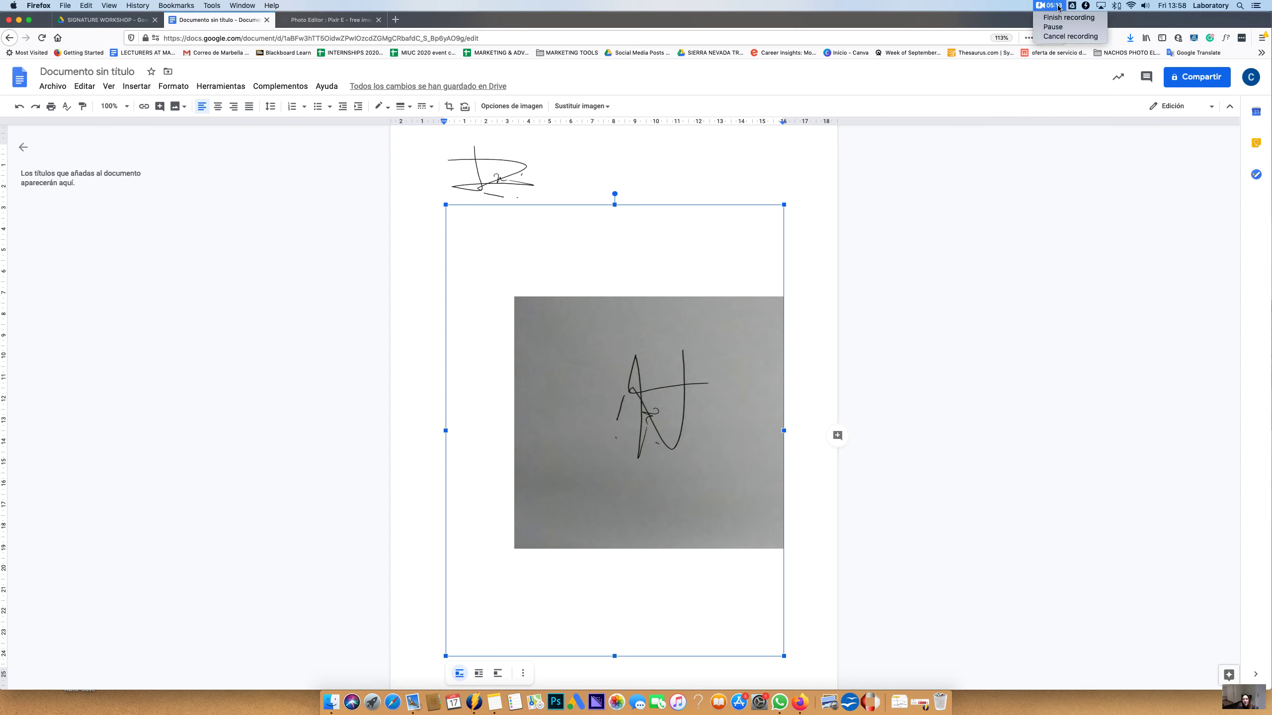